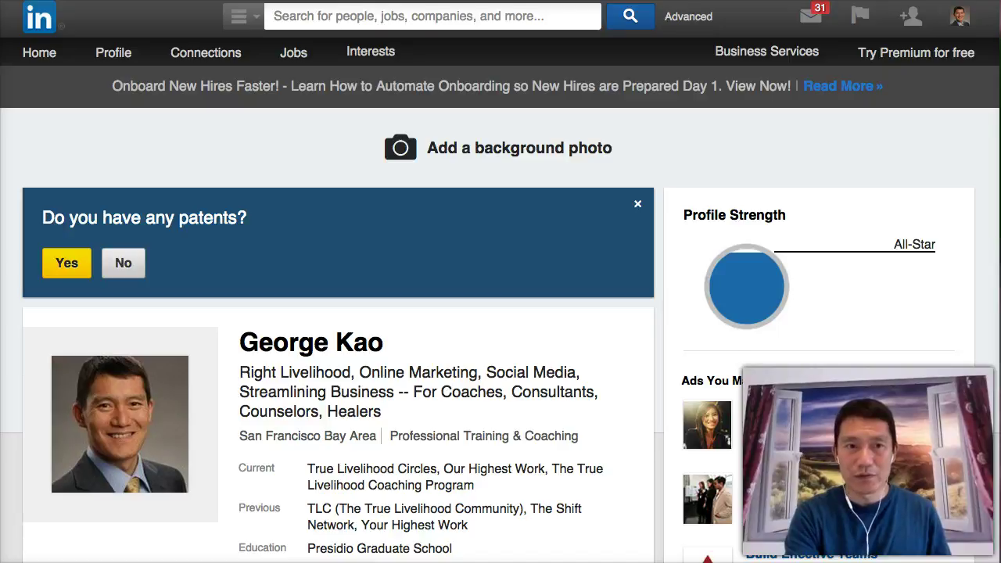
# Show the Messages (31) preview dropdown from the top-bar envelope icon on the profile page
pyautogui.moveTo(802, 1)
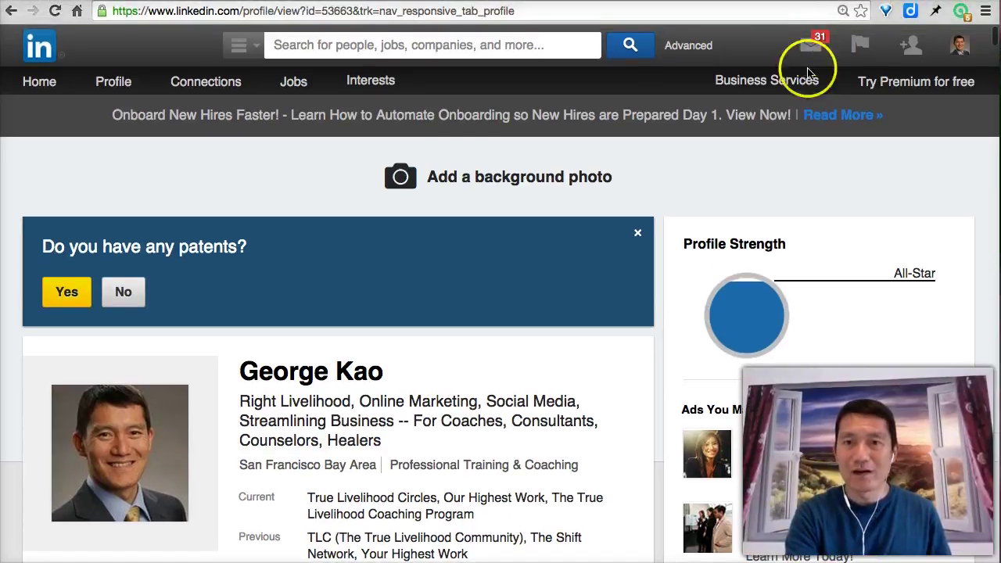
pyautogui.moveTo(811, 53)
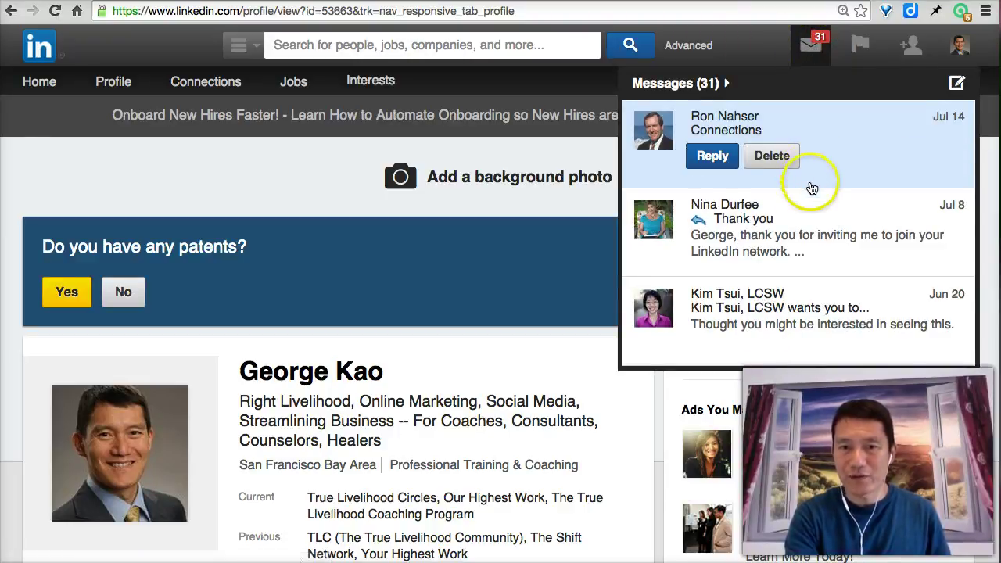
pyautogui.moveTo(772, 151)
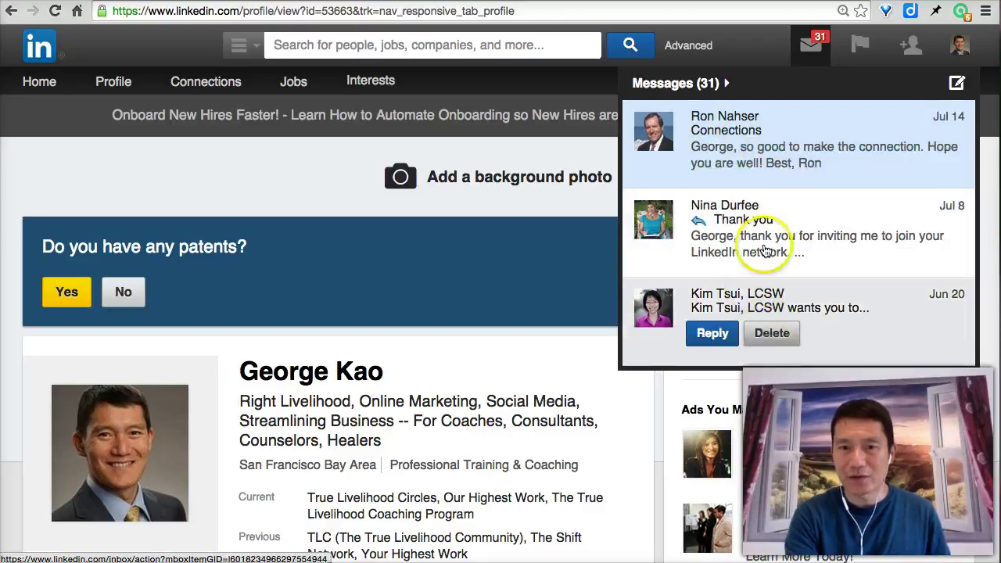
# Open the full Inbox listing all 31 messages
pyautogui.click(692, 88)
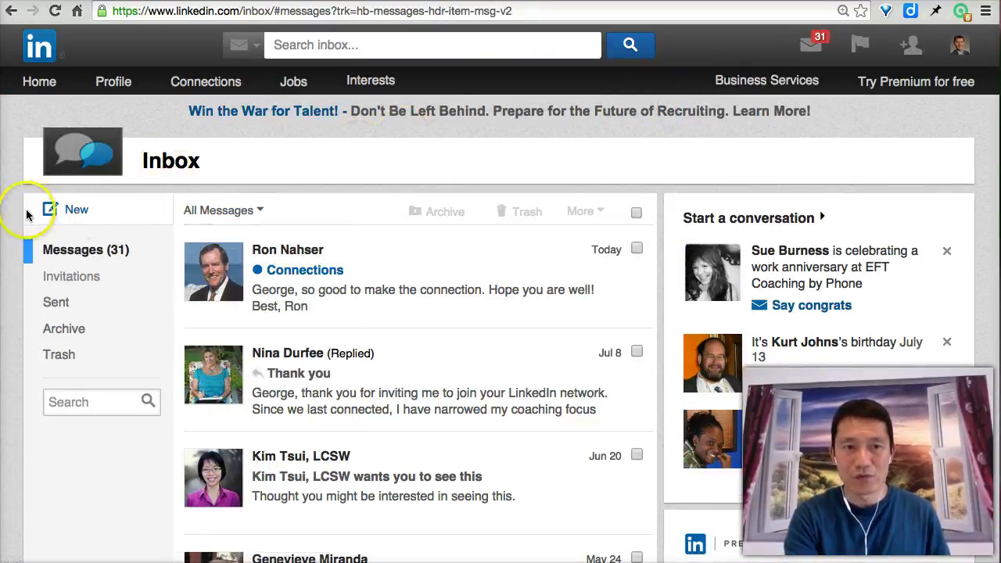
pyautogui.scroll(-3, 658, 199)
pyautogui.scroll(3, 659, 198)
pyautogui.moveTo(317, 203)
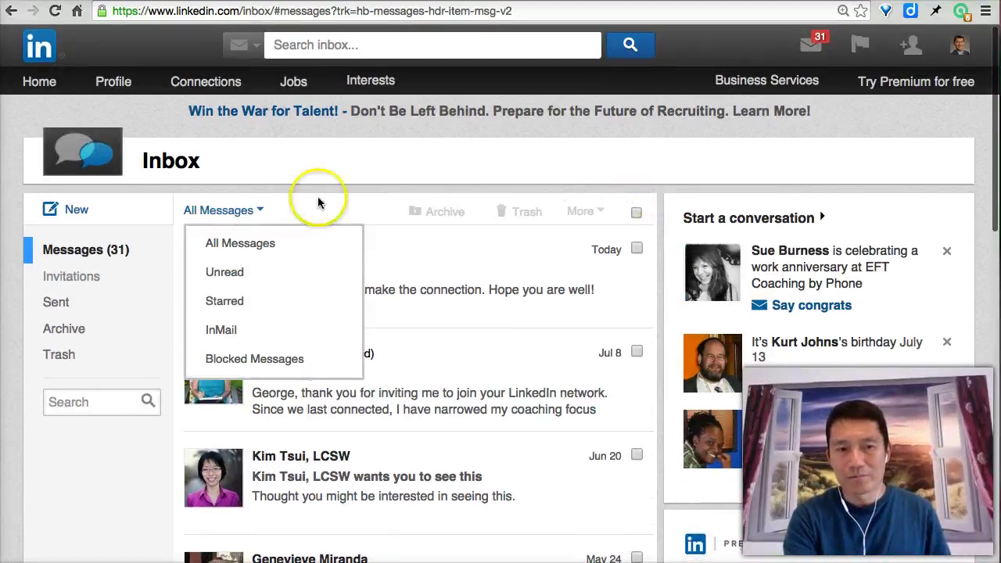
# Bring up the All Messages filter dropdown choices
pyautogui.click(819, 43)
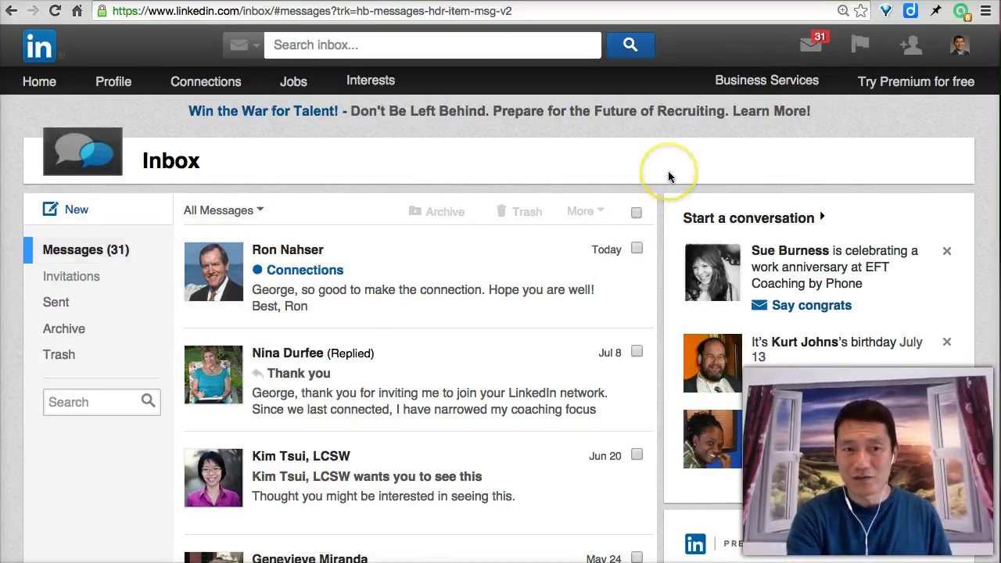
pyautogui.scroll(-3, 668, 170)
pyautogui.scroll(2, 668, 171)
pyautogui.click(261, 154)
pyautogui.scroll(2, 263, 164)
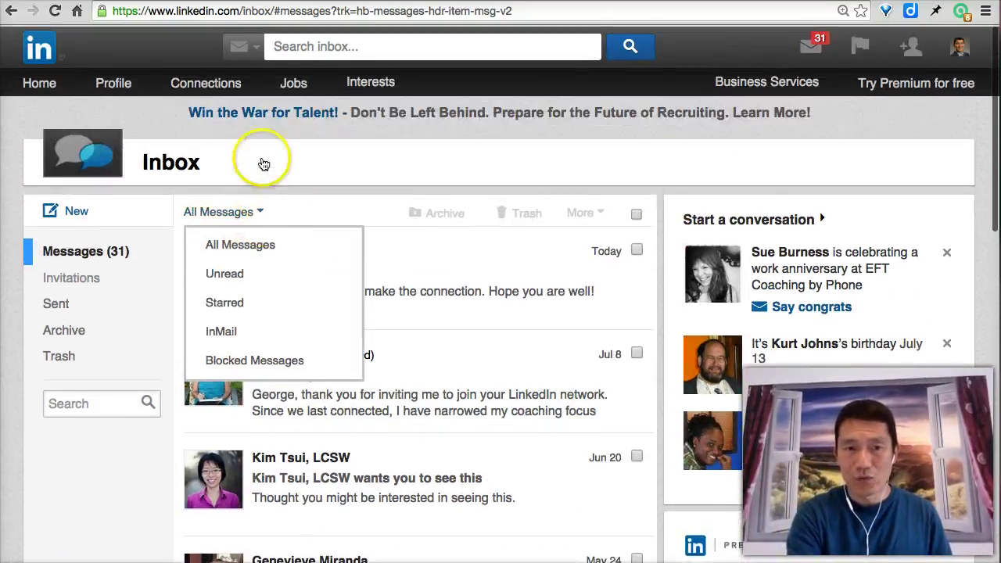
pyautogui.click(263, 165)
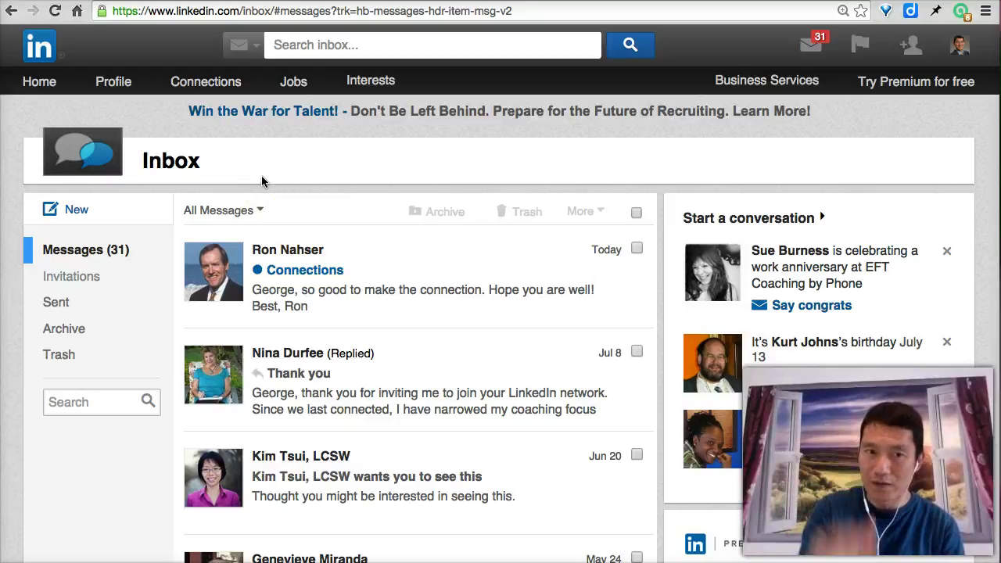
pyautogui.click(230, 210)
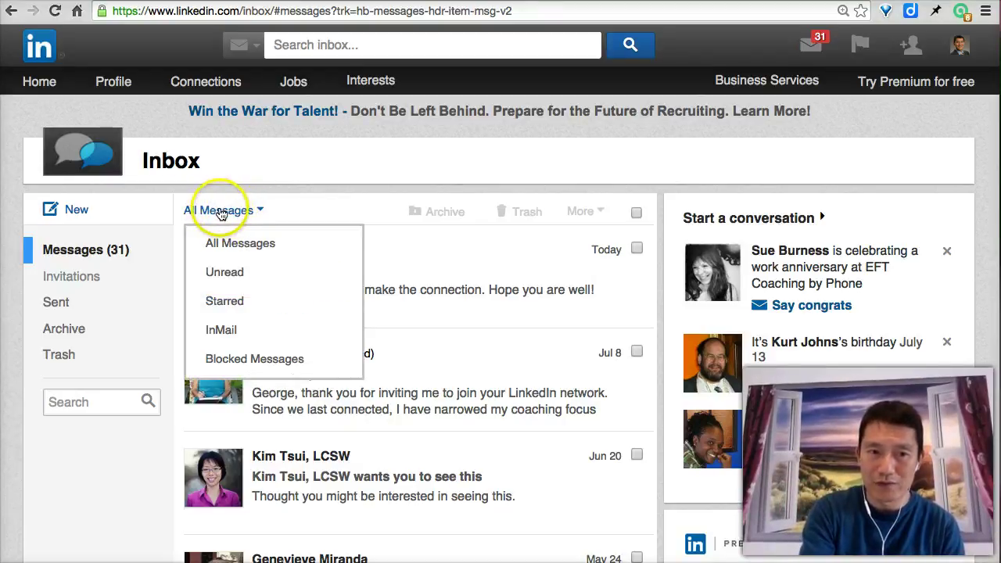
# Filter the inbox to Unread and open the newest message, 'Connections'
pyautogui.click(231, 282)
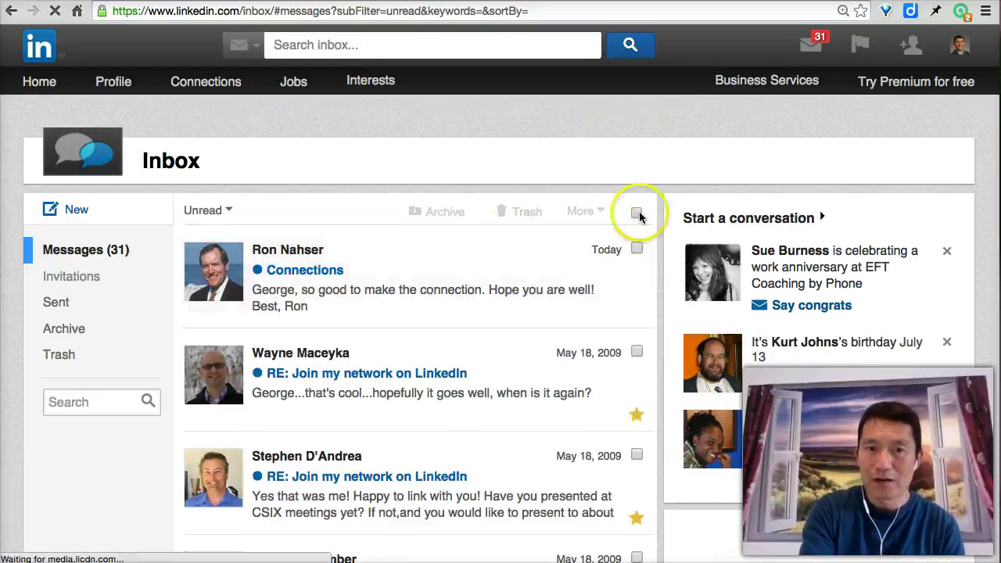
pyautogui.scroll(-1, 665, 196)
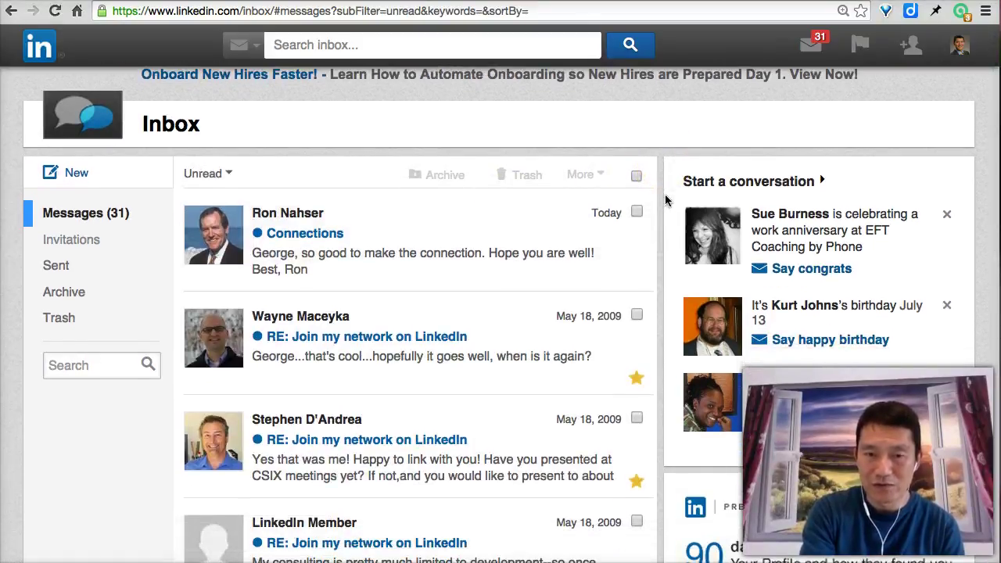
pyautogui.scroll(-1, 665, 201)
pyautogui.click(661, 210)
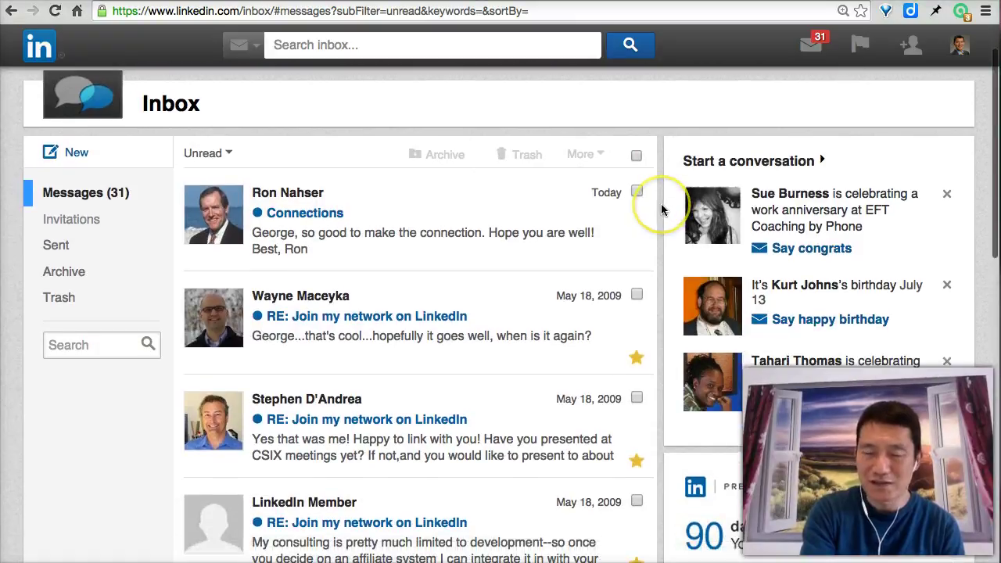
pyautogui.scroll(2, 661, 210)
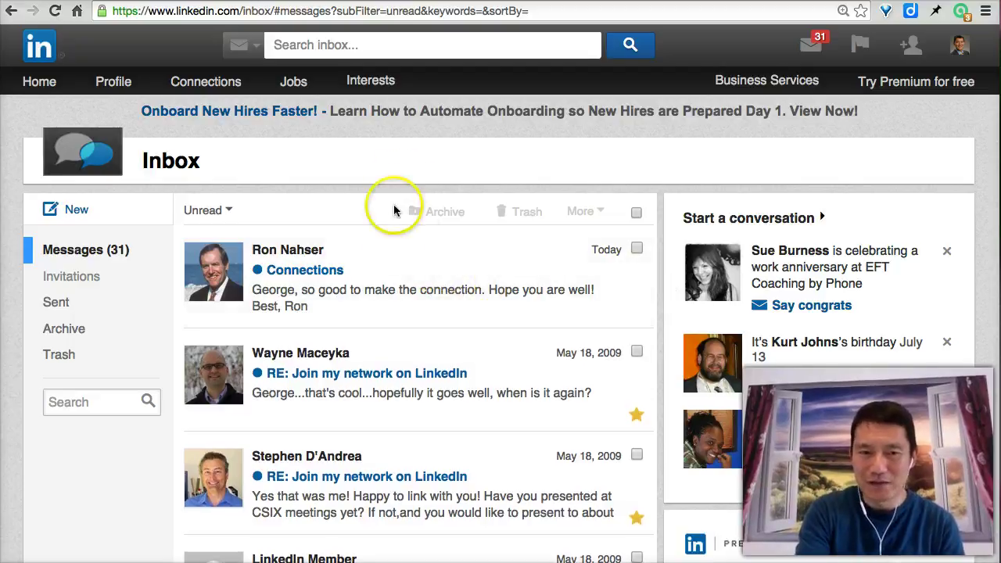
pyautogui.click(394, 279)
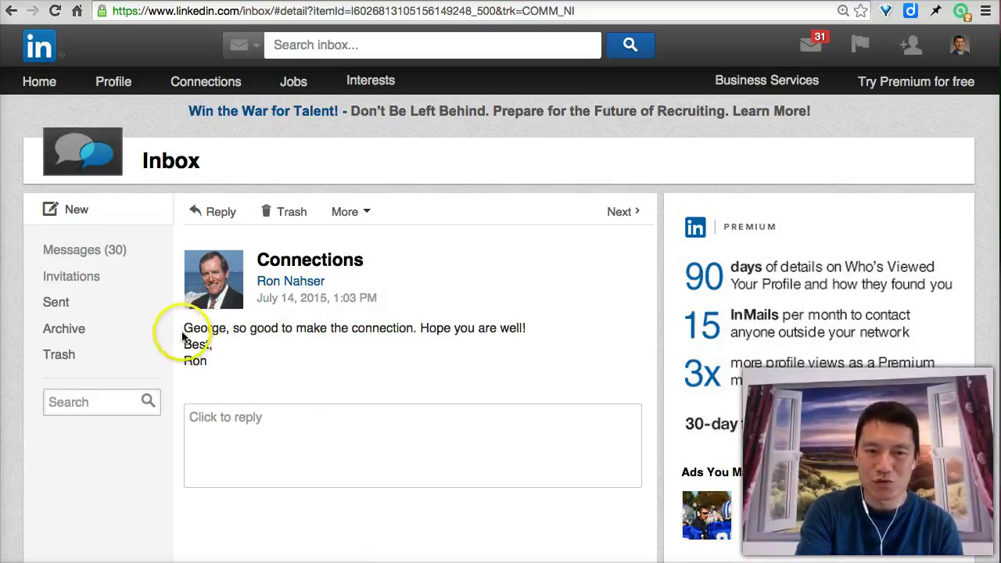
pyautogui.moveTo(190, 330)
pyautogui.mouseDown()
pyautogui.moveTo(230, 357)
pyautogui.moveTo(222, 365)
pyautogui.moveTo(186, 331)
pyautogui.mouseUp()
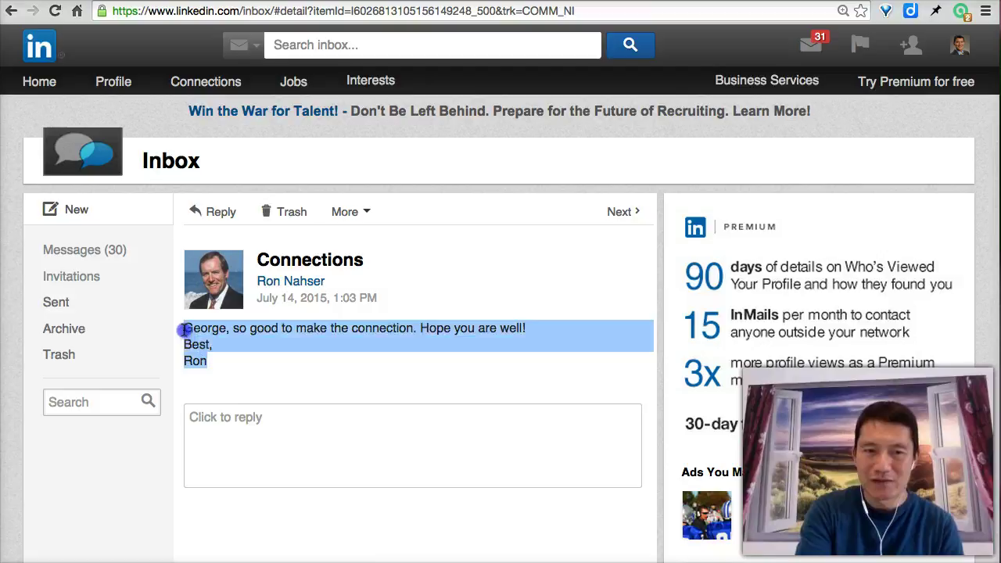
pyautogui.click(262, 353)
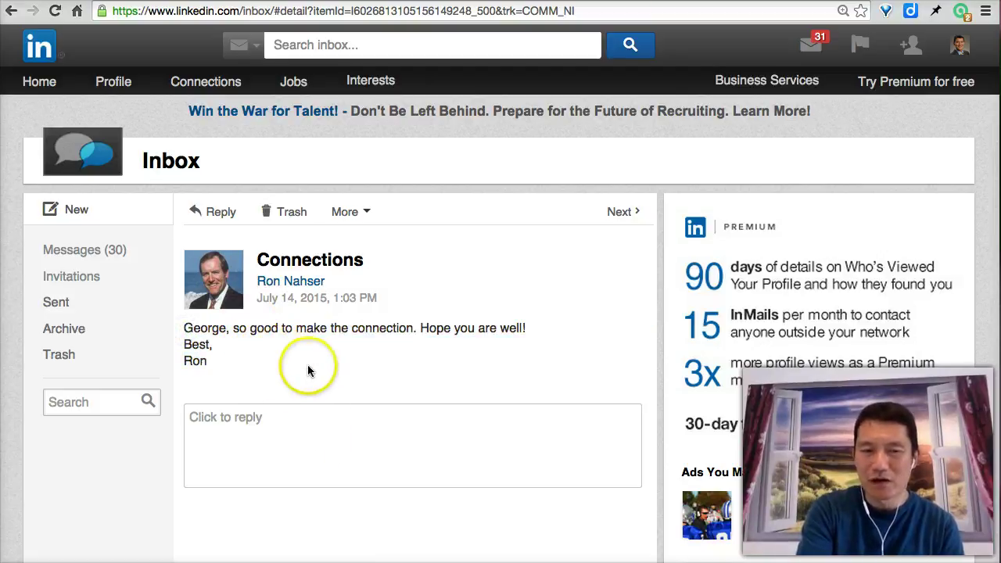
pyautogui.click(312, 427)
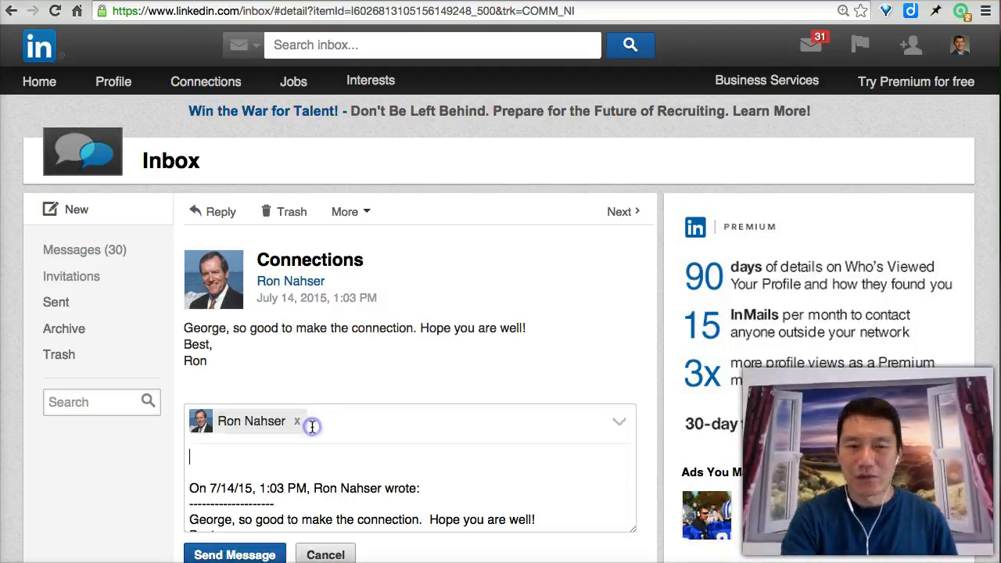
pyautogui.scroll(-2, 391, 449)
pyautogui.scroll(3, 390, 451)
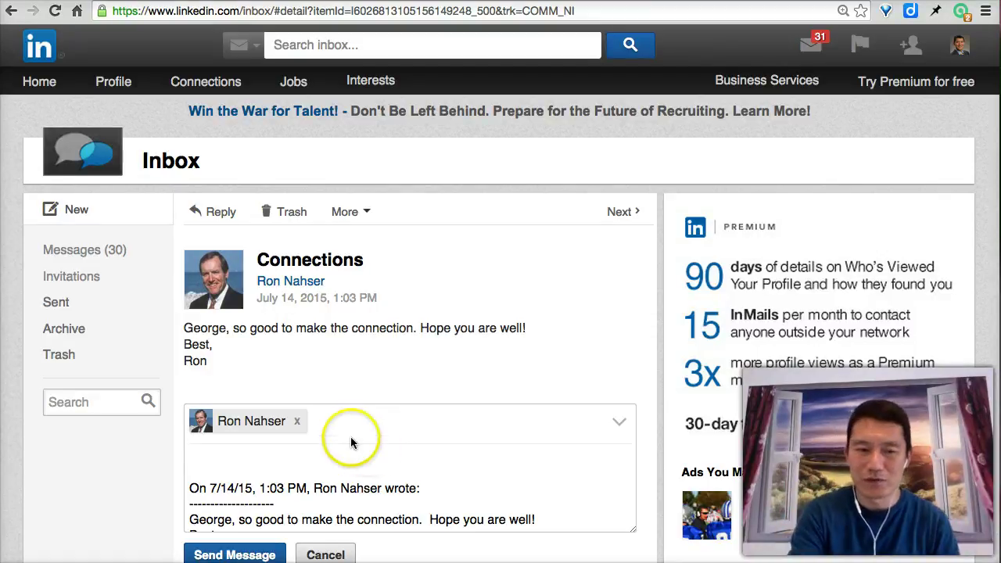
pyautogui.scroll(-3, 350, 443)
pyautogui.click(324, 496)
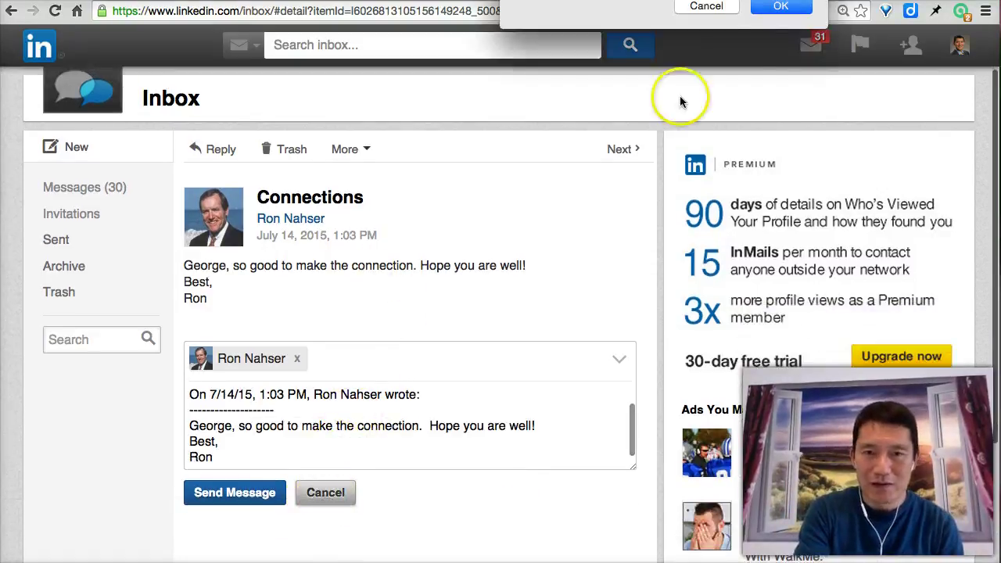
pyautogui.click(779, 6)
pyautogui.scroll(3, 478, 294)
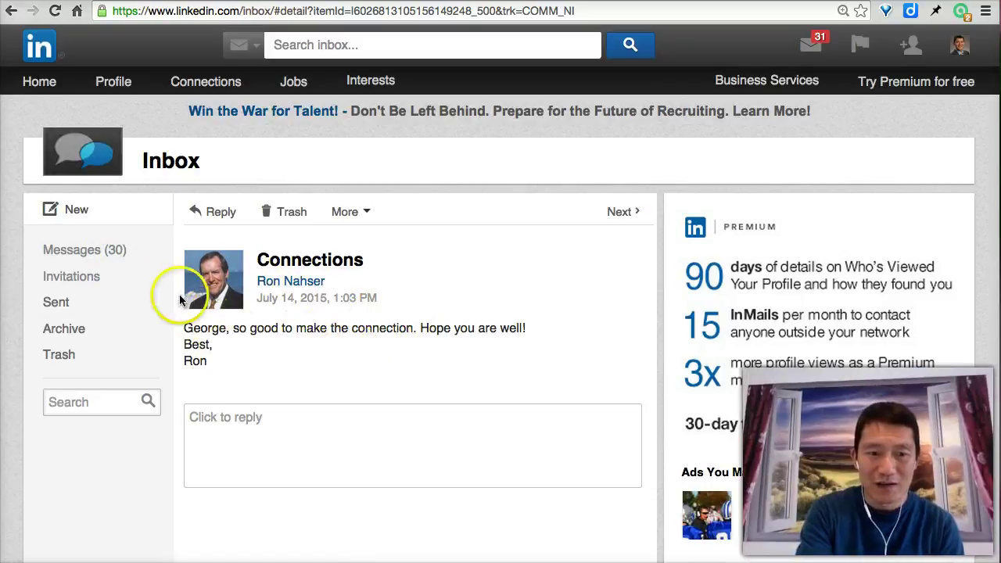
pyautogui.click(99, 259)
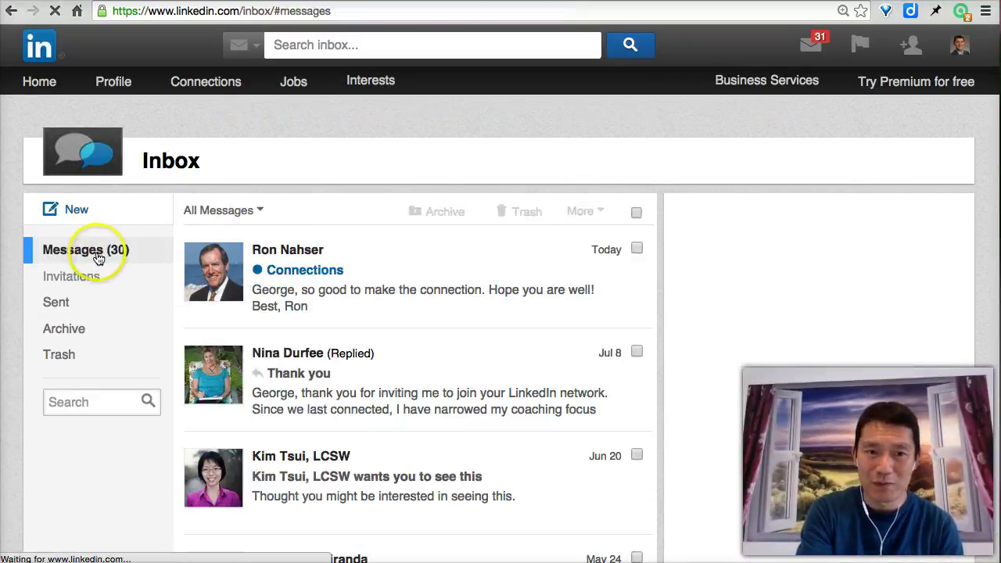
pyautogui.click(79, 256)
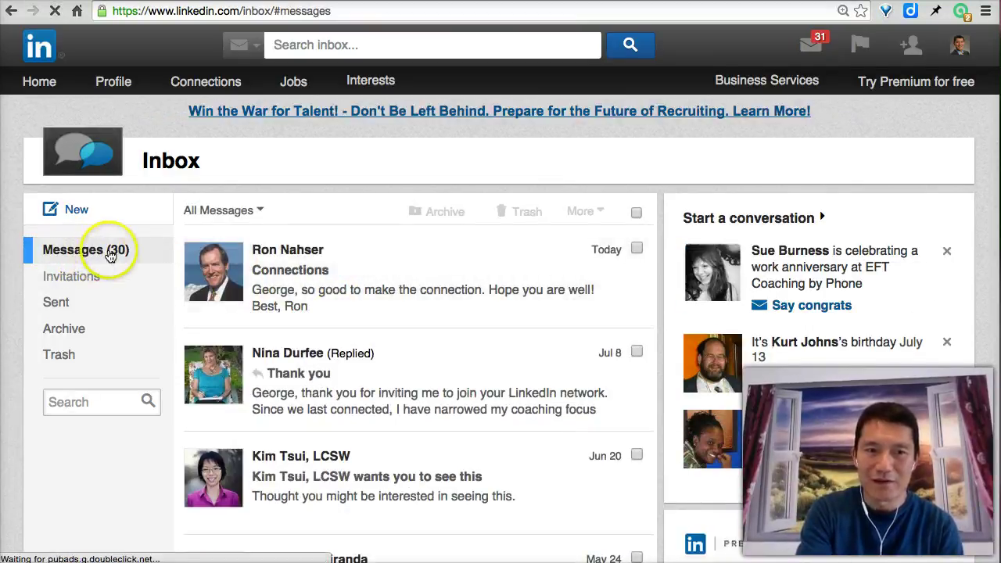
pyautogui.click(209, 213)
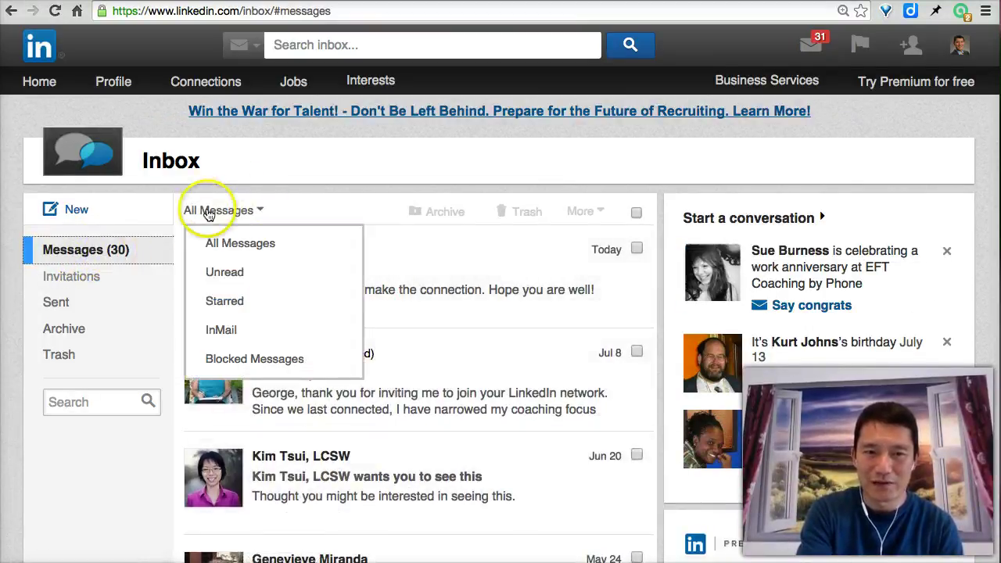
pyautogui.click(234, 276)
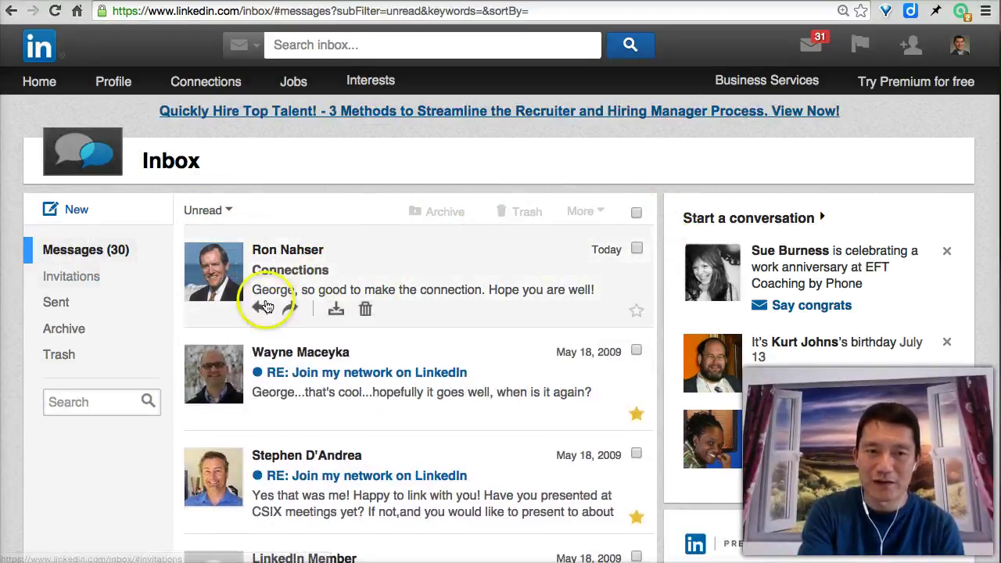
pyautogui.click(203, 212)
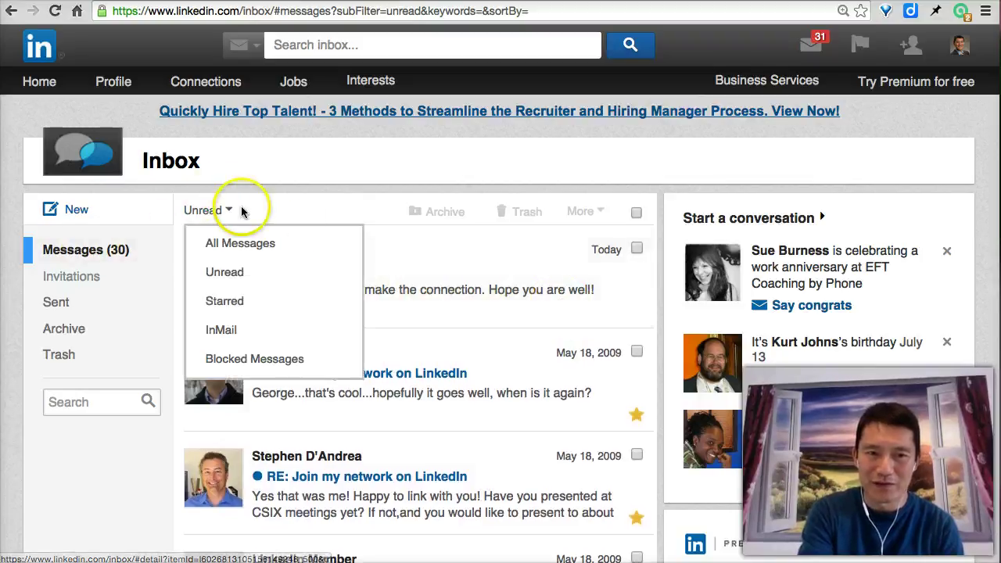
pyautogui.scroll(-3, 659, 225)
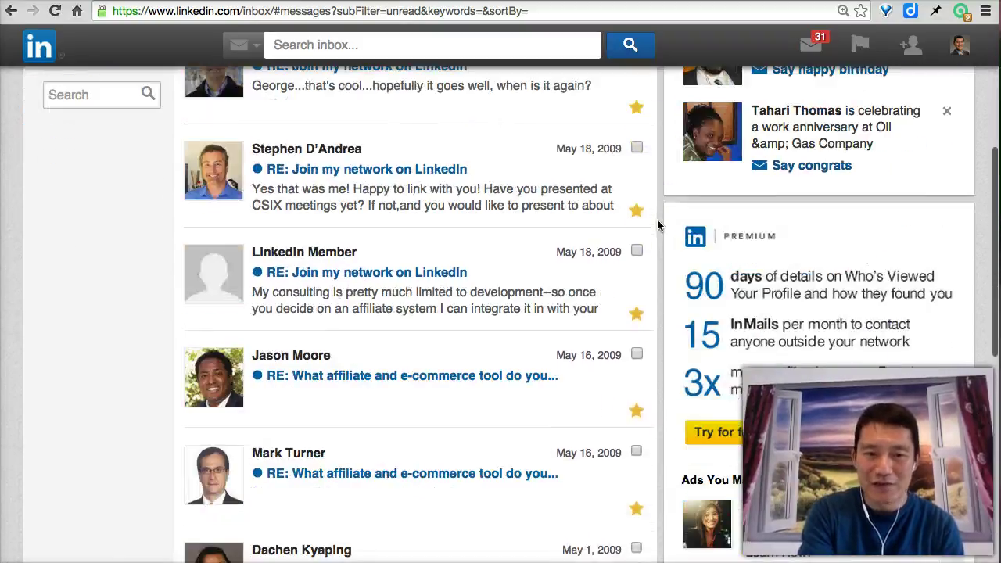
pyautogui.scroll(3, 657, 225)
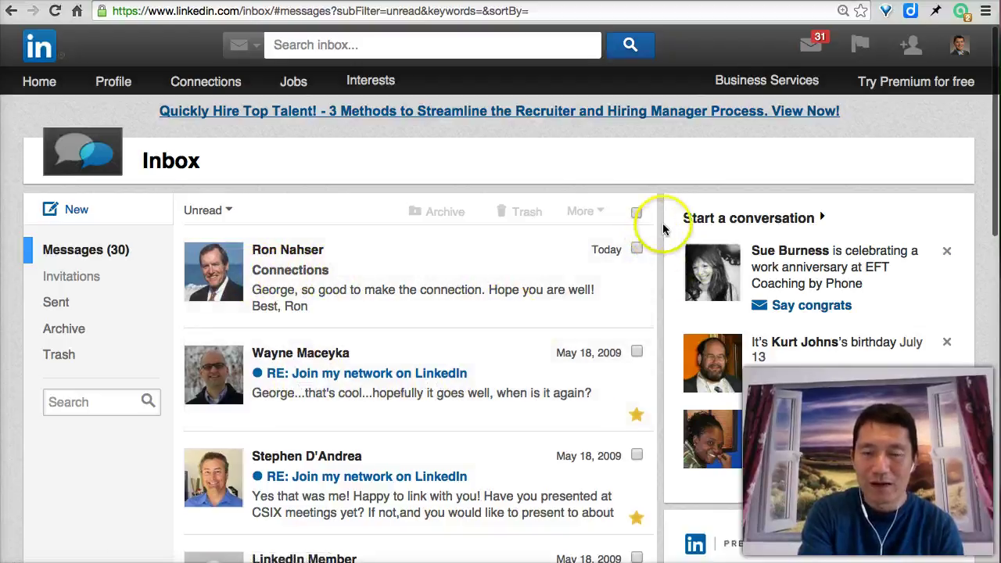
pyautogui.scroll(-5, 663, 199)
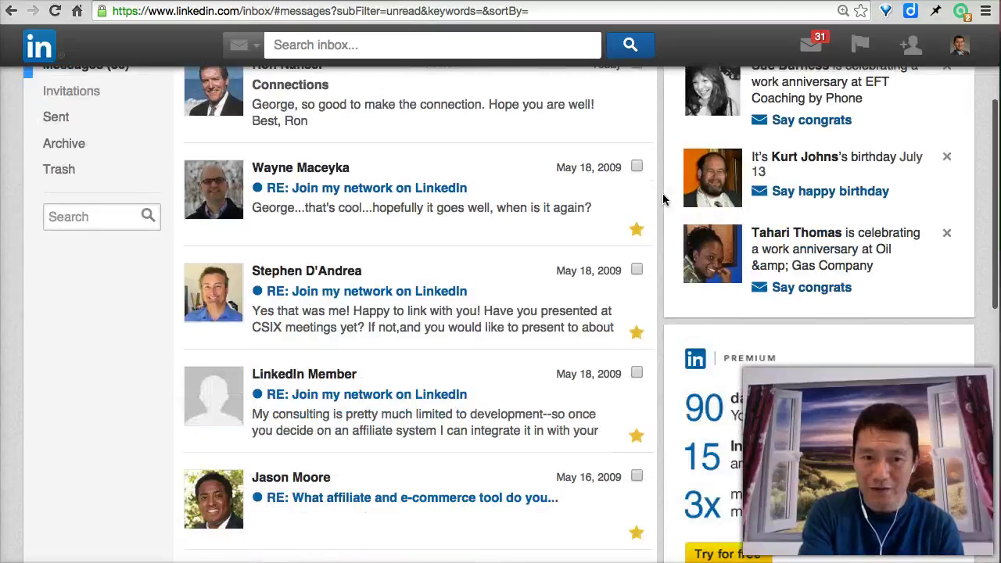
pyautogui.scroll(5, 662, 199)
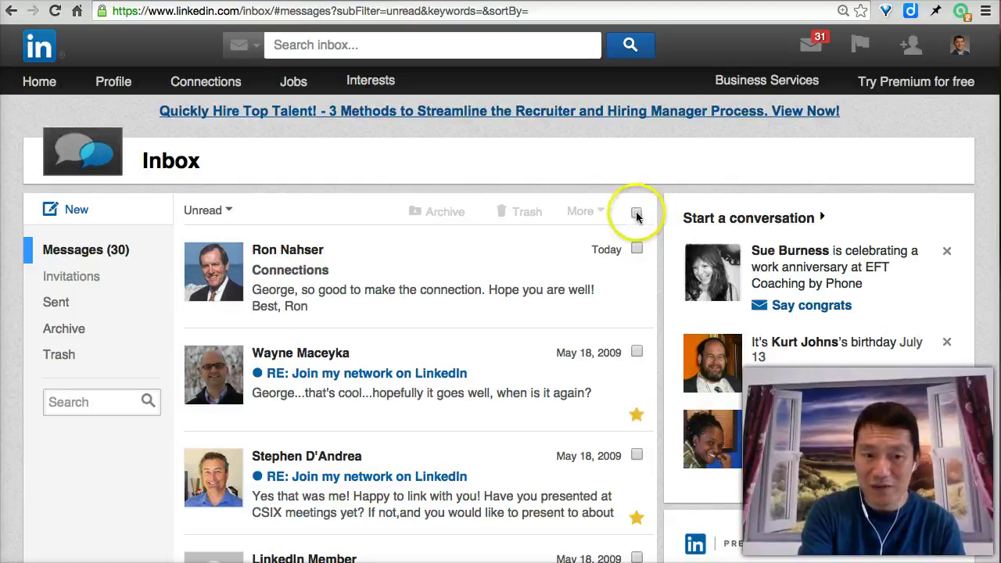
# Select all unread messages on the page and archive the first ten
pyautogui.click(204, 210)
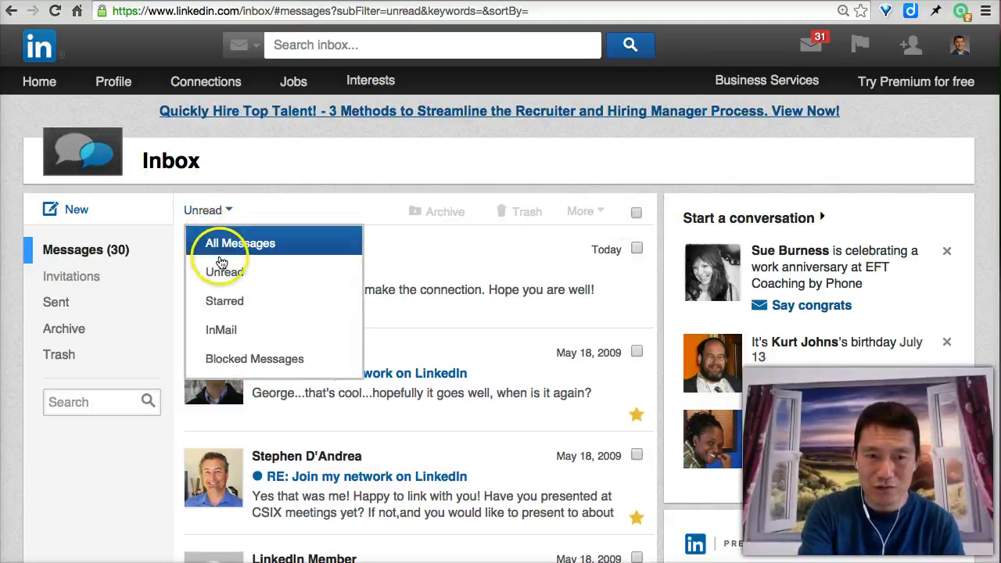
pyautogui.click(635, 217)
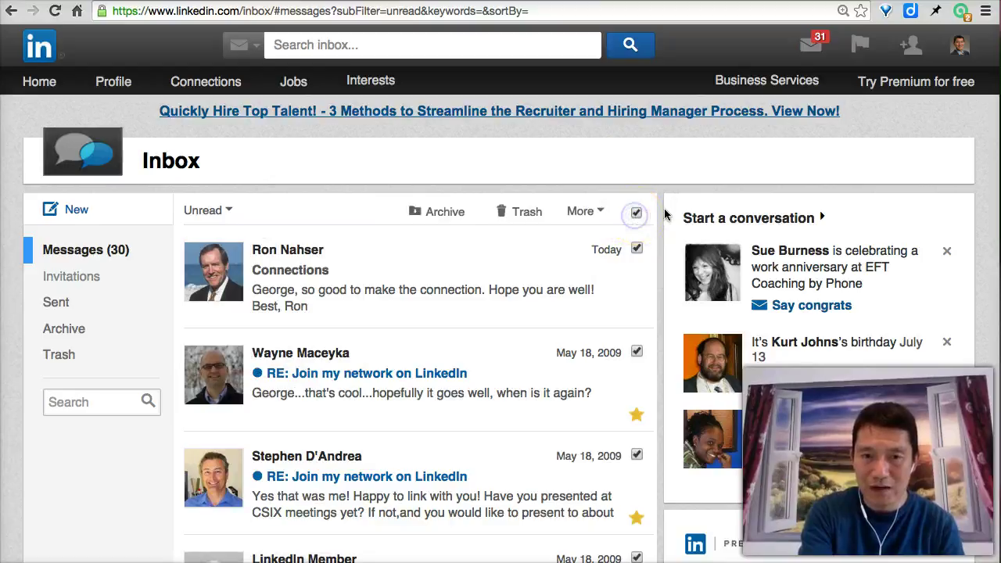
pyautogui.scroll(-3, 665, 210)
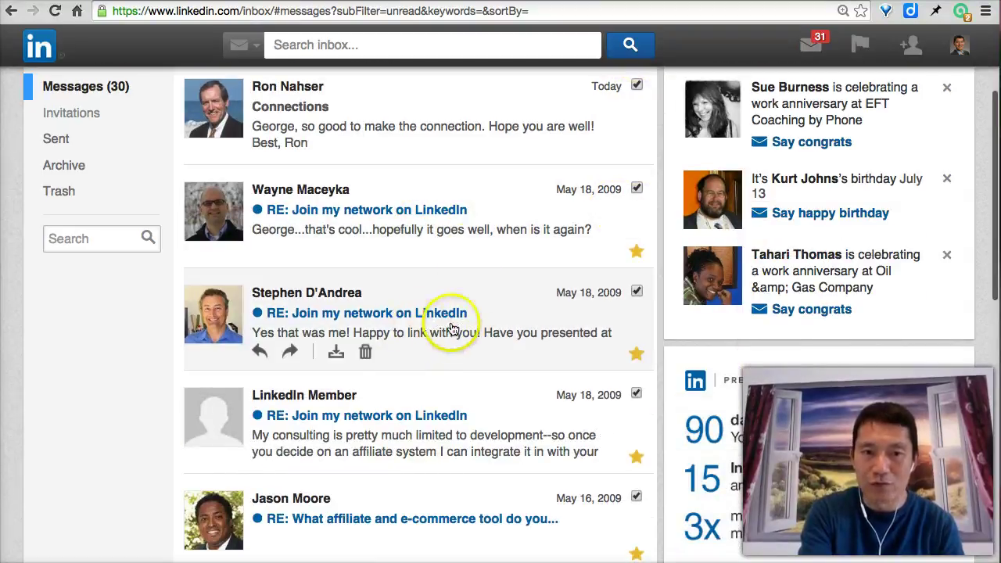
pyautogui.scroll(-1, 471, 422)
pyautogui.scroll(2, 471, 425)
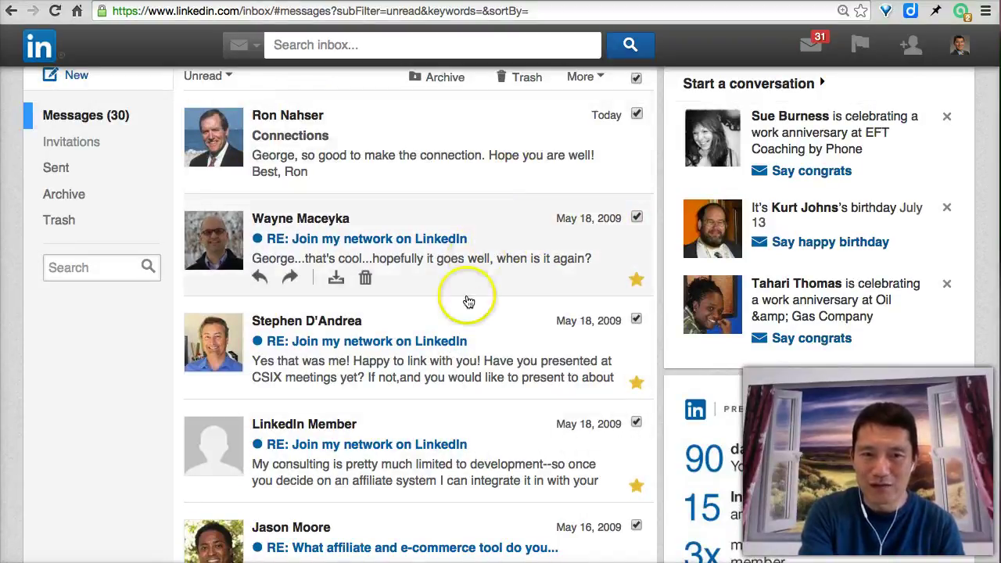
pyautogui.scroll(-2, 487, 253)
pyautogui.scroll(-1, 486, 251)
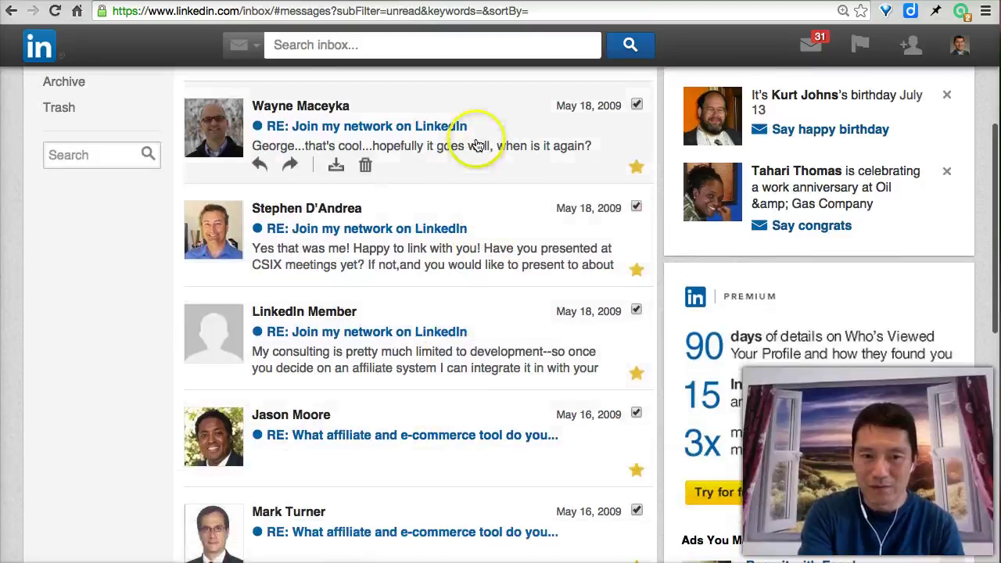
pyautogui.scroll(4, 451, 216)
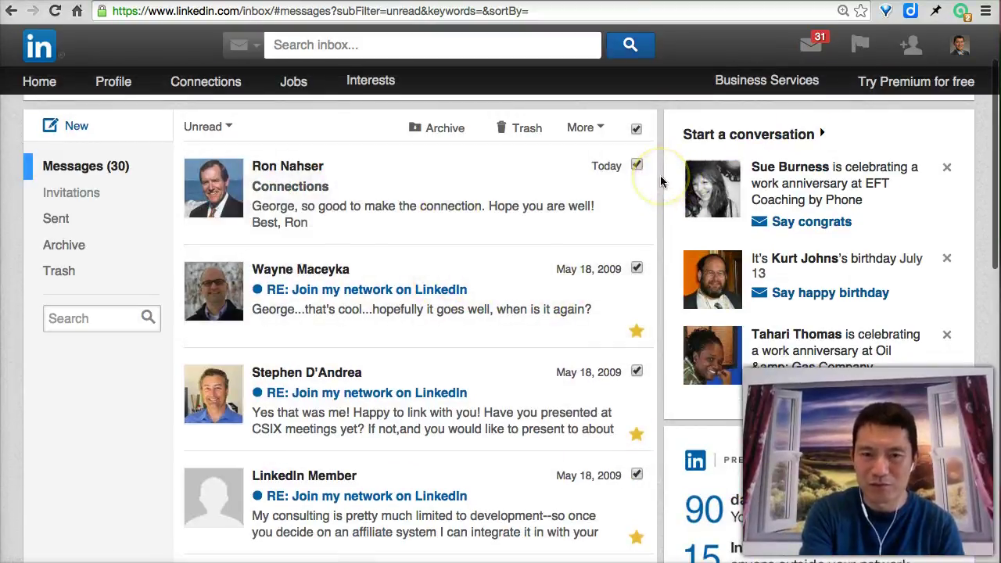
pyautogui.scroll(-5, 660, 178)
pyautogui.scroll(8, 660, 176)
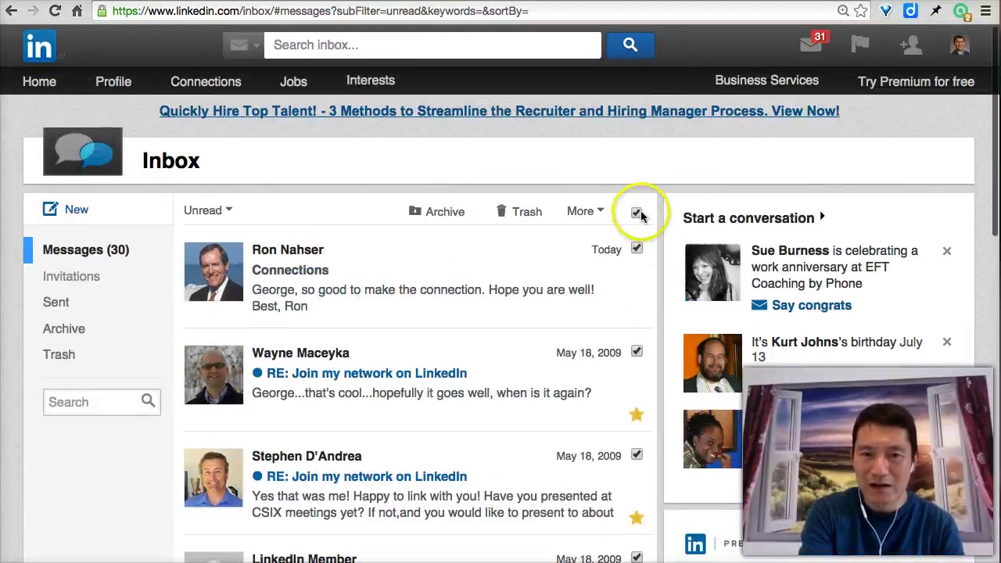
pyautogui.click(431, 218)
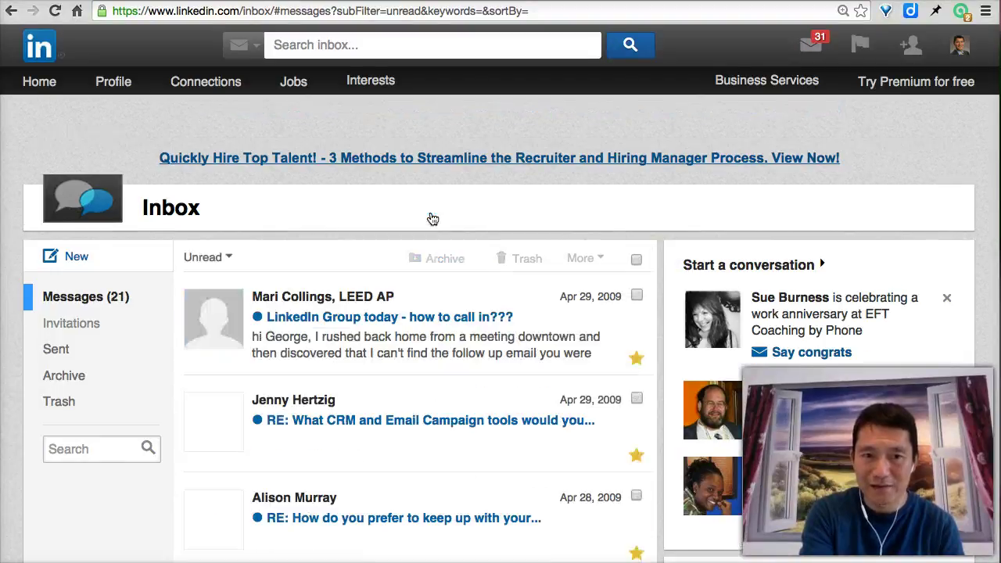
# Select the next ten unread messages and archive them
pyautogui.click(235, 258)
pyautogui.click(582, 202)
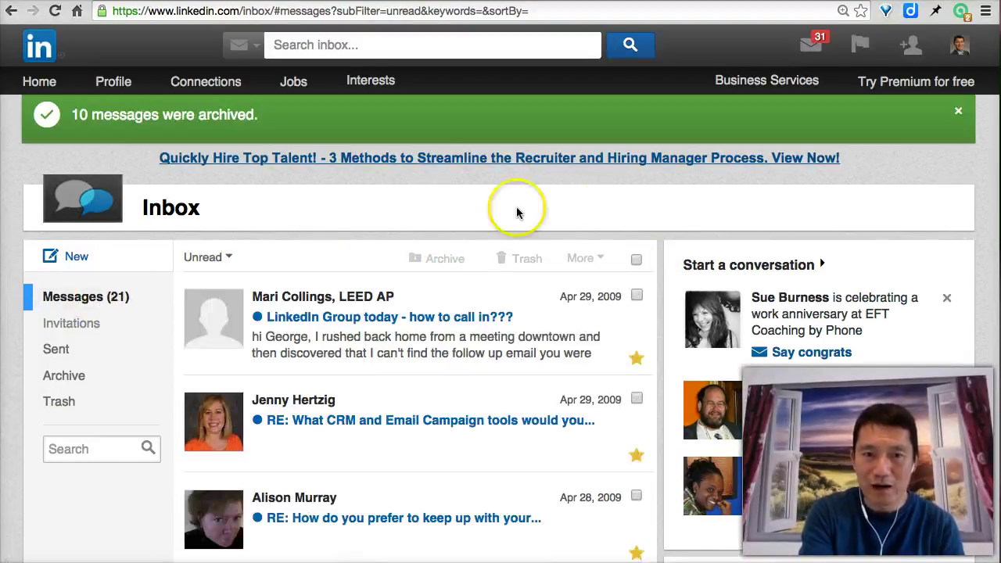
pyautogui.click(107, 301)
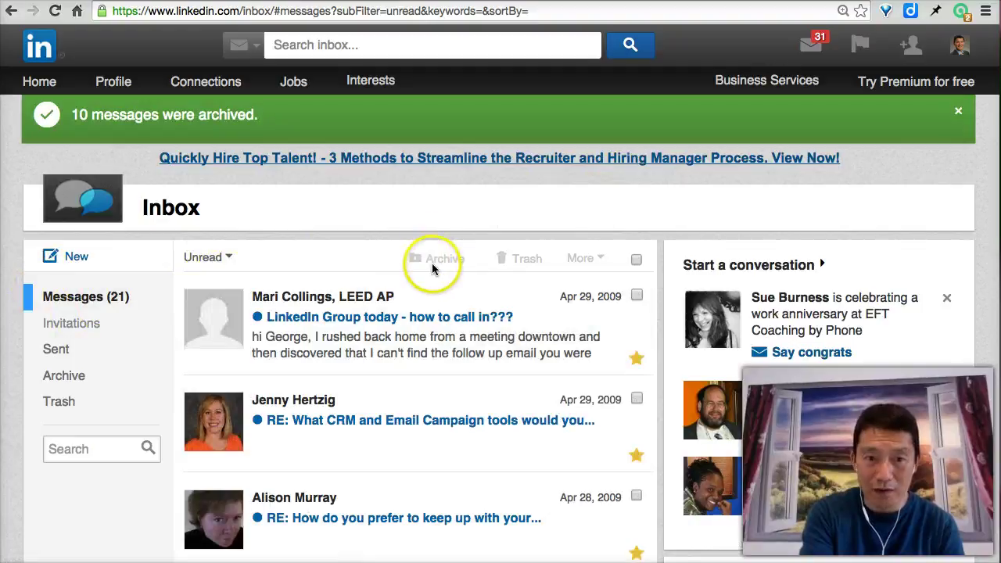
pyautogui.click(208, 257)
pyautogui.click(112, 302)
pyautogui.click(209, 209)
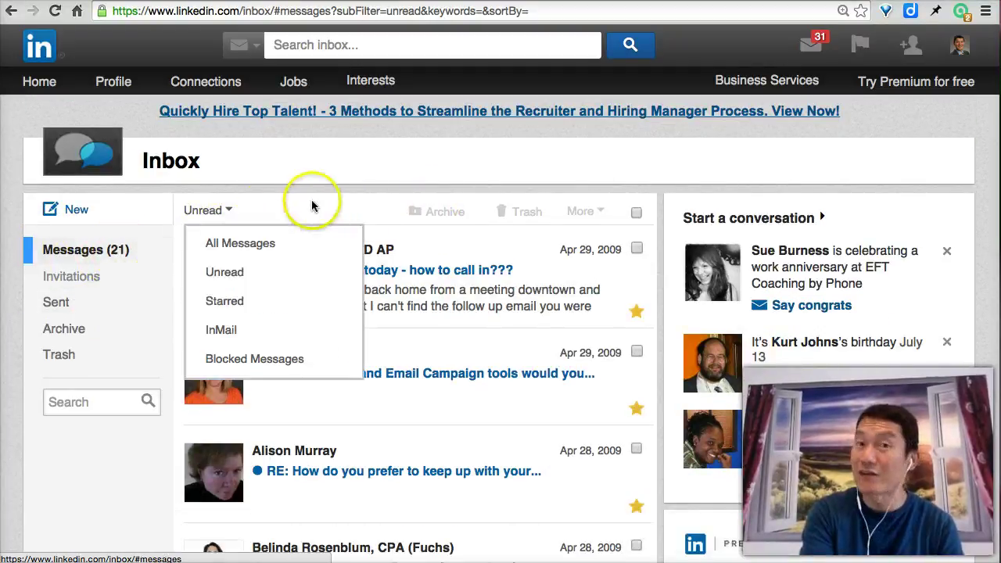
pyautogui.click(352, 202)
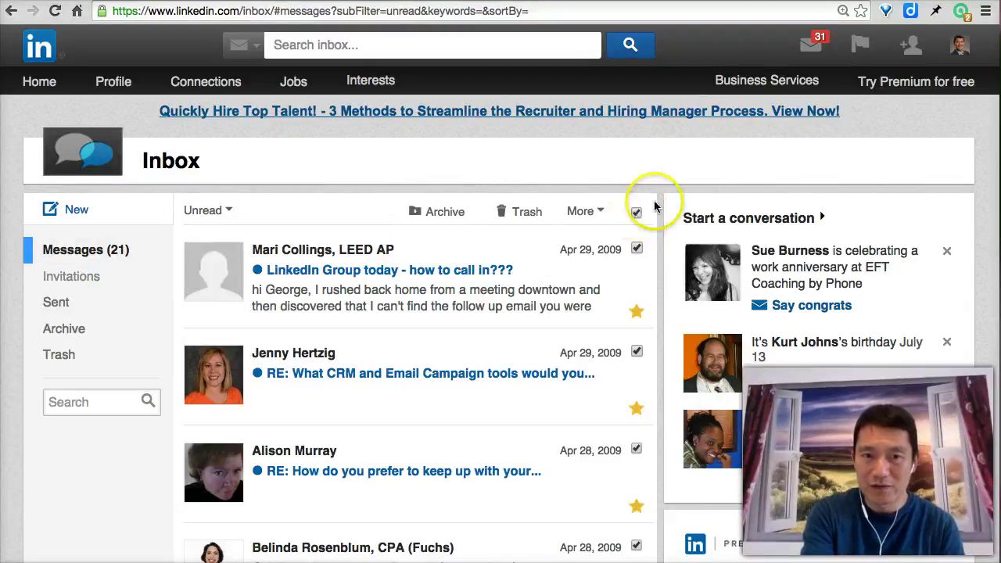
pyautogui.scroll(-10, 657, 199)
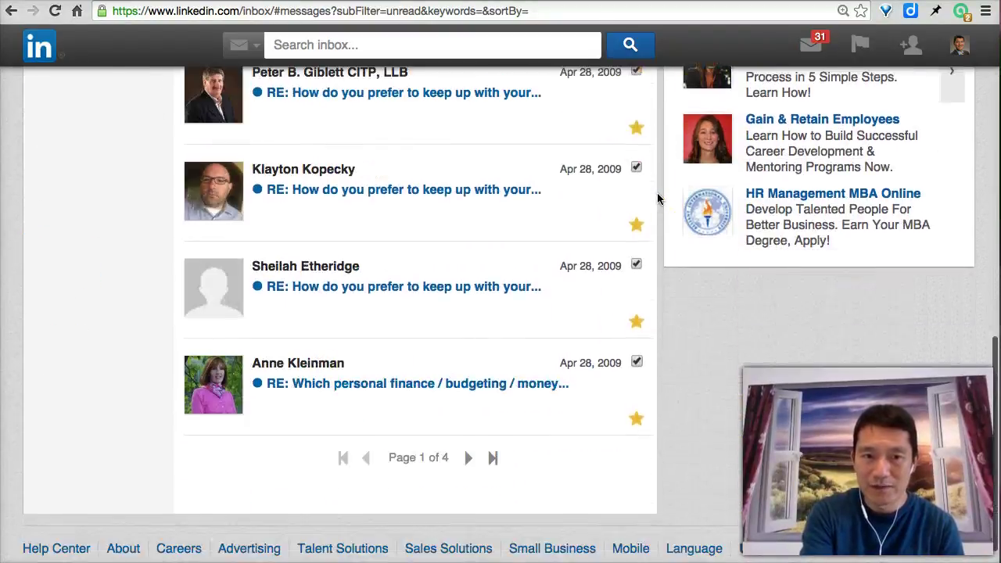
pyautogui.scroll(10, 659, 196)
pyautogui.click(426, 214)
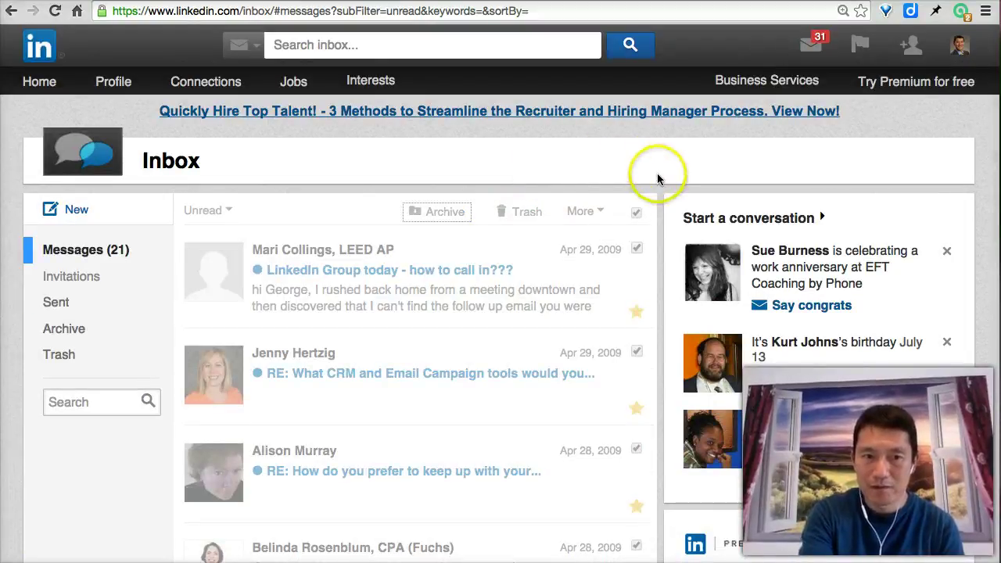
# Archive the remaining unread messages, another ten and then the final one
pyautogui.click(637, 259)
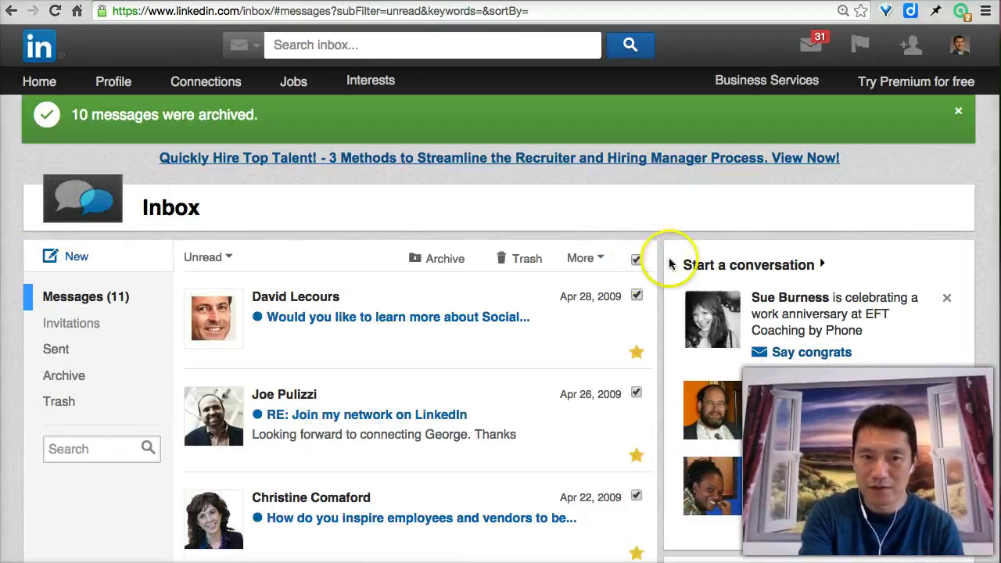
pyautogui.scroll(-10, 669, 264)
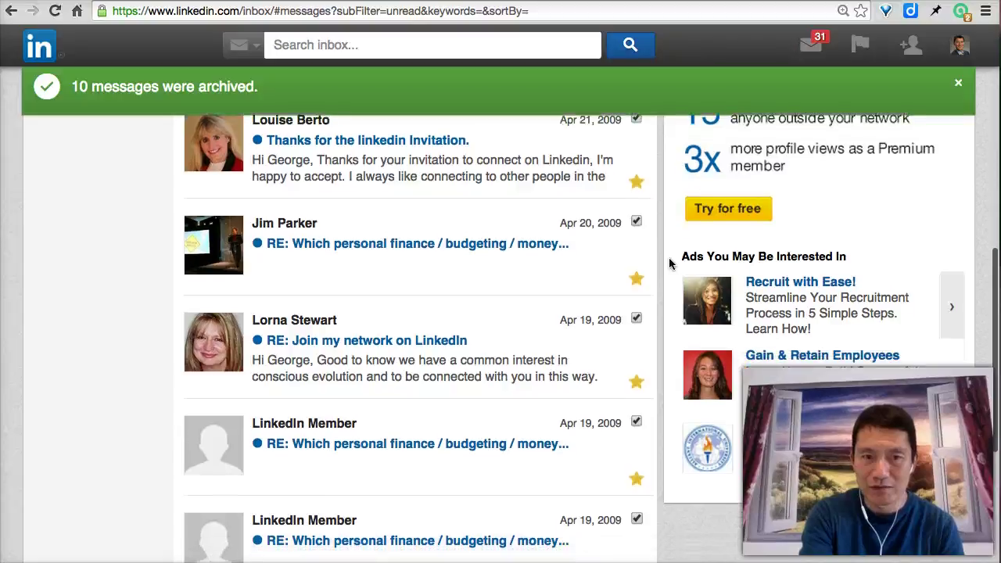
pyautogui.scroll(-5, 670, 264)
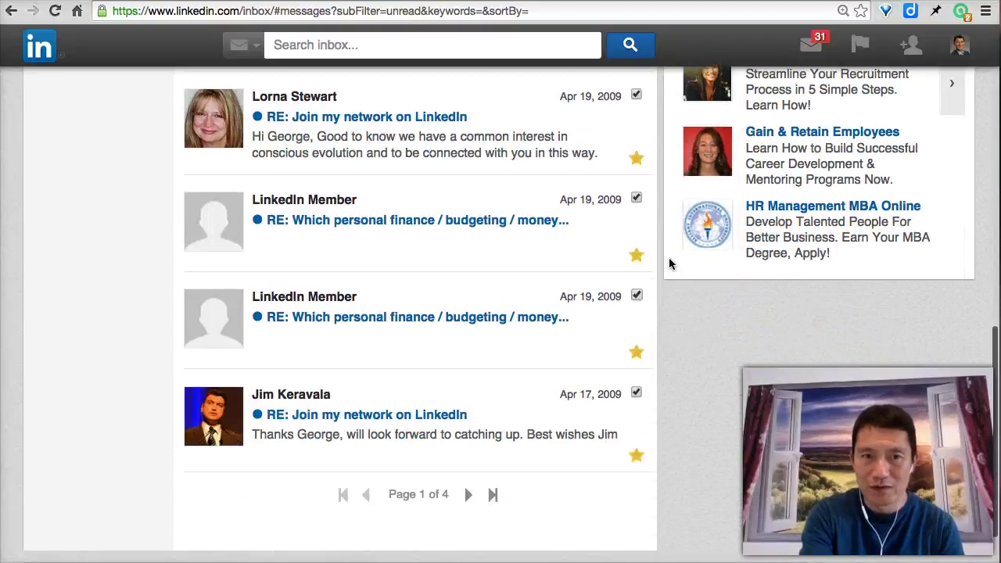
pyautogui.scroll(-2, 661, 207)
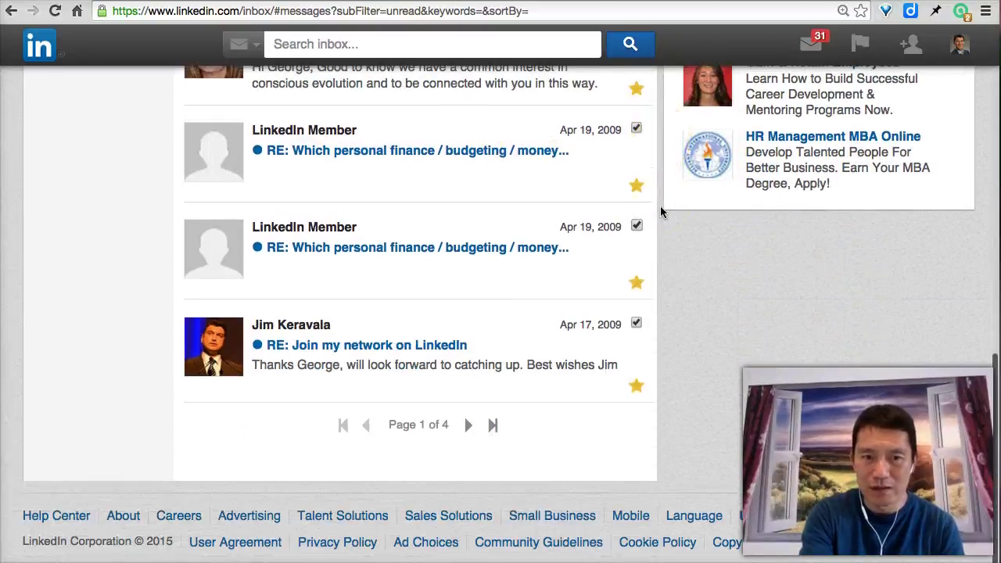
pyautogui.scroll(15, 661, 208)
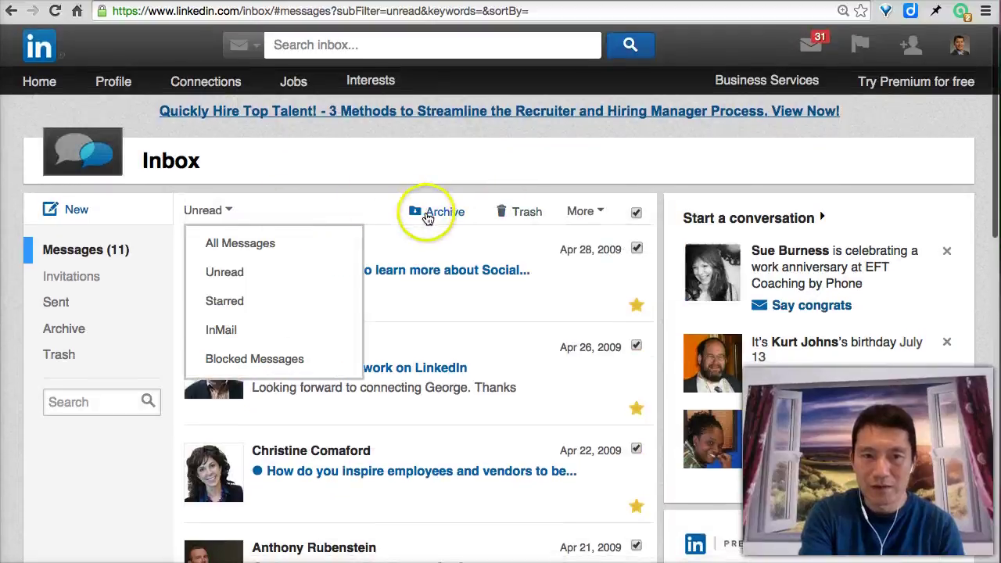
pyautogui.click(428, 214)
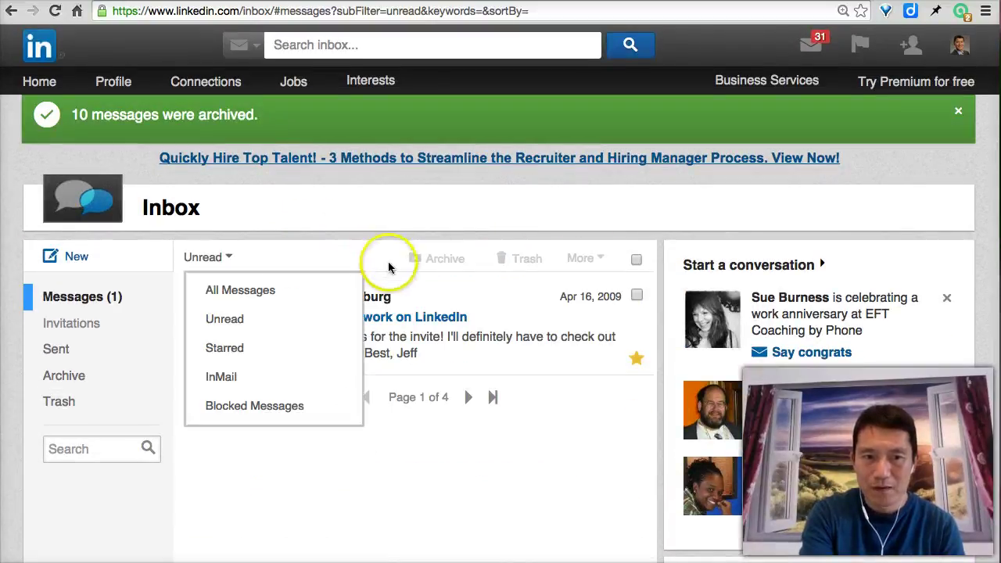
pyautogui.click(633, 261)
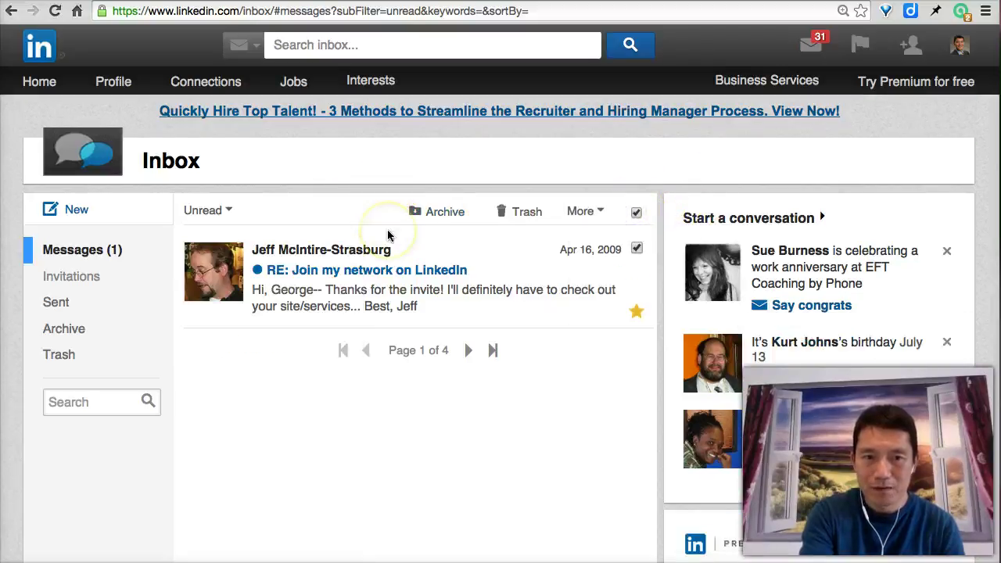
pyautogui.moveTo(356, 209)
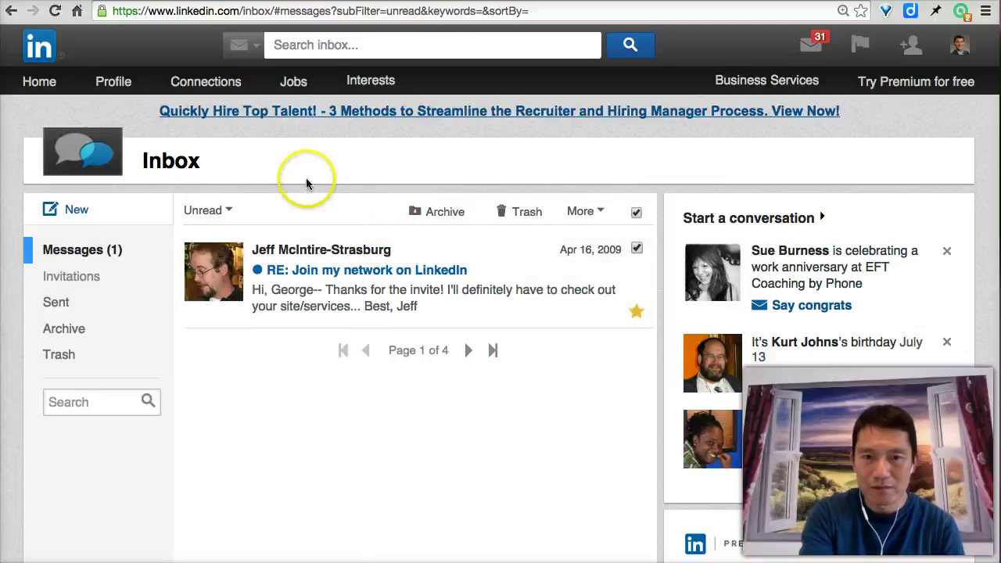
pyautogui.click(443, 216)
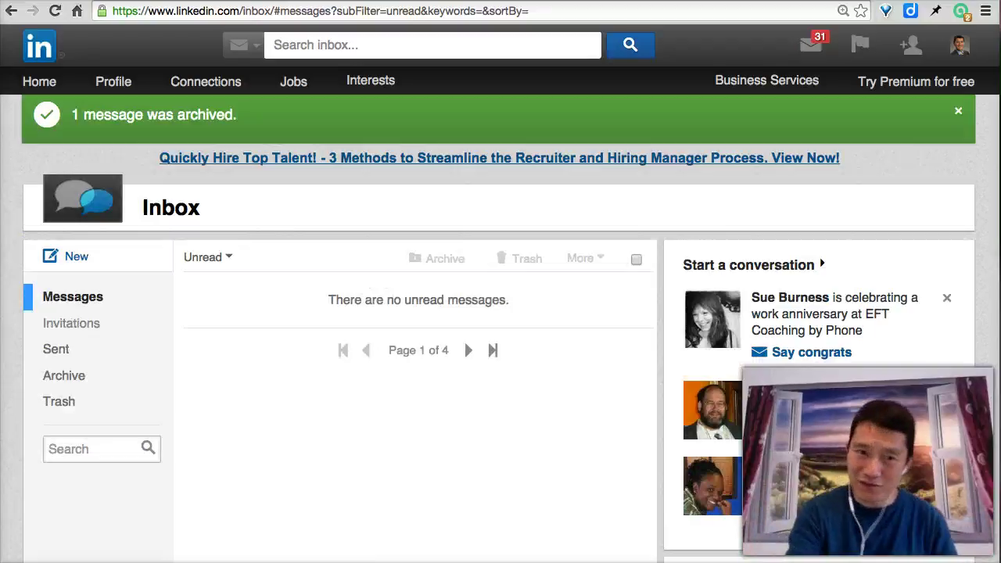
# Open the Archive folder and filter it to Unread messages
pyautogui.click(75, 381)
pyautogui.click(237, 215)
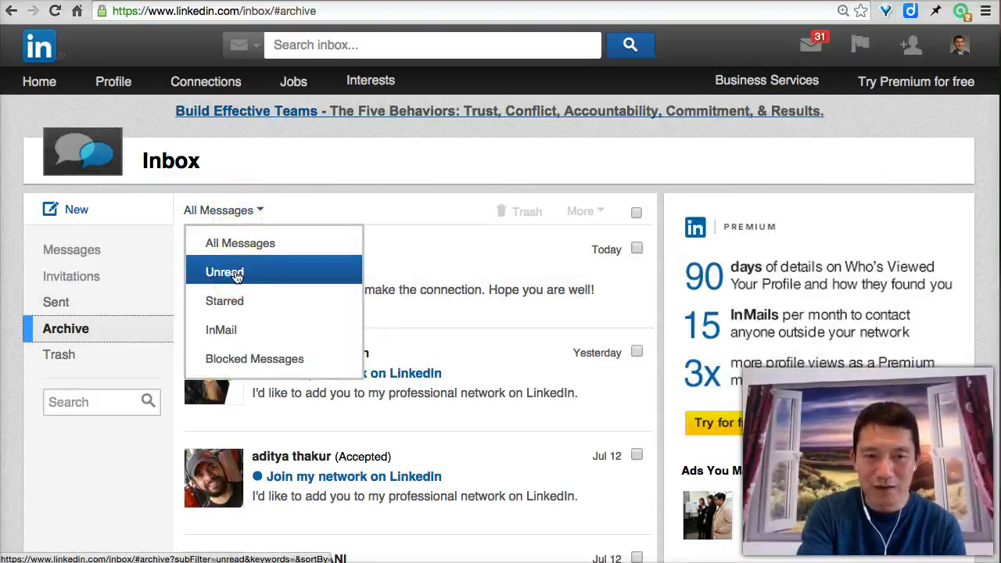
pyautogui.click(67, 327)
pyautogui.click(234, 210)
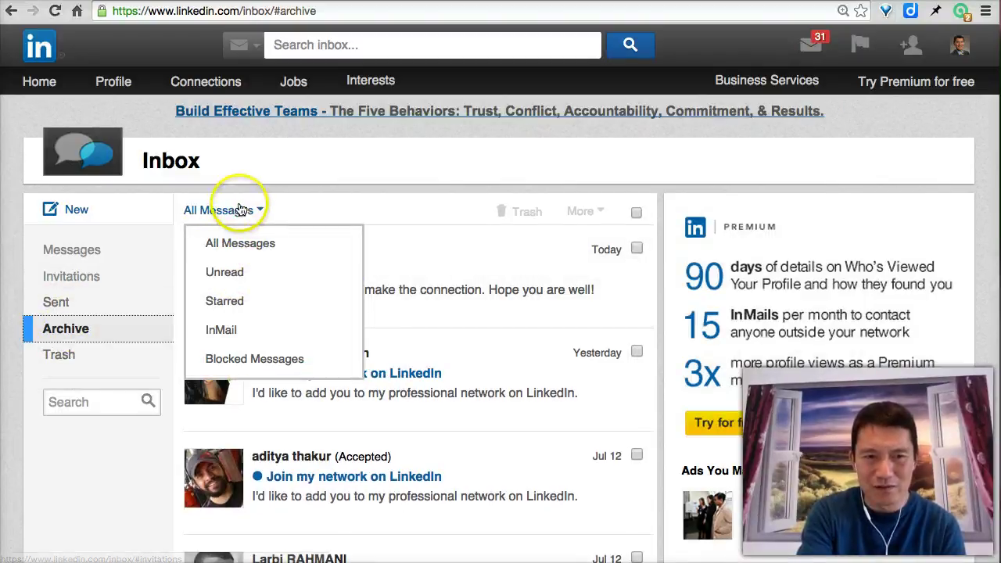
pyautogui.click(228, 274)
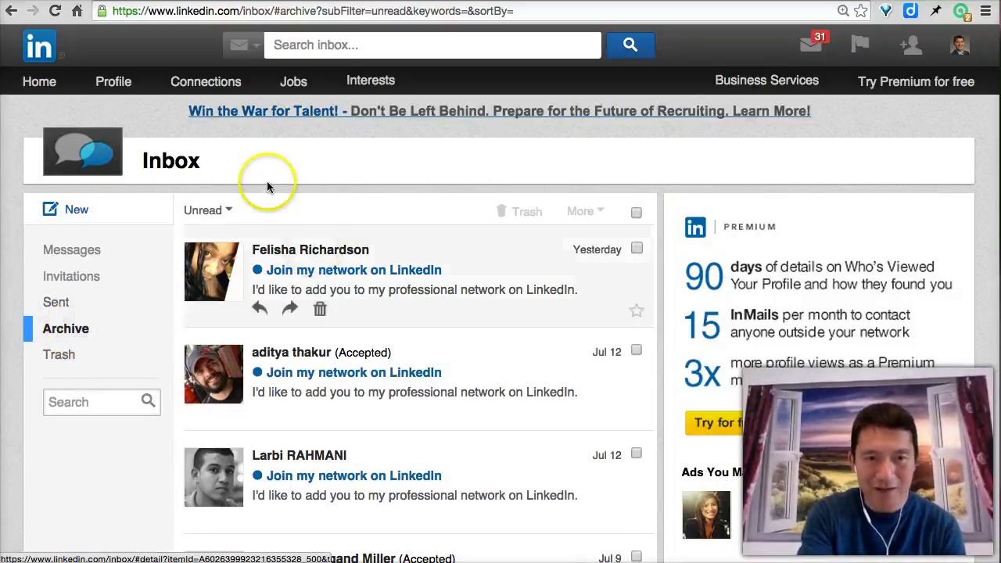
pyautogui.click(209, 211)
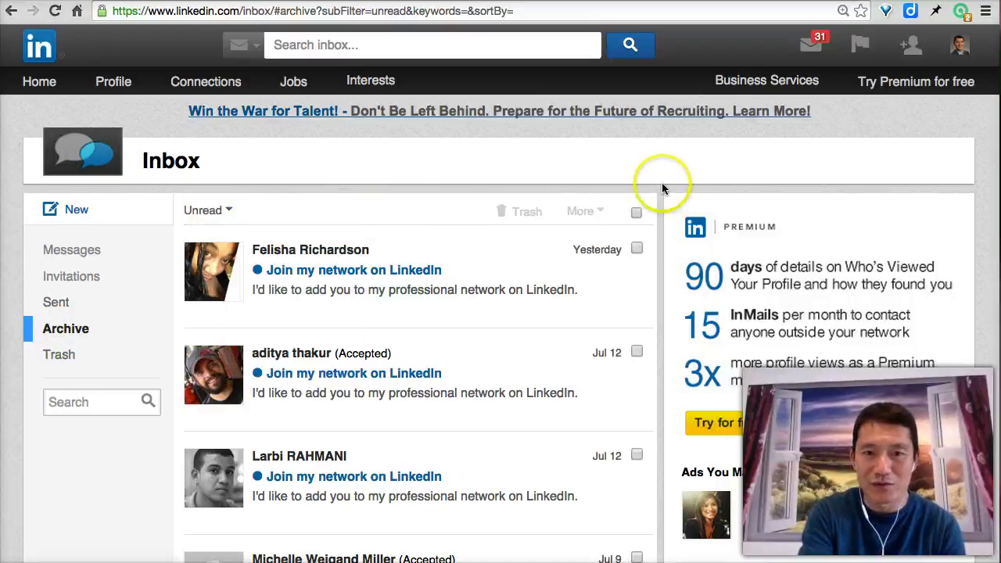
pyautogui.scroll(-3, 660, 187)
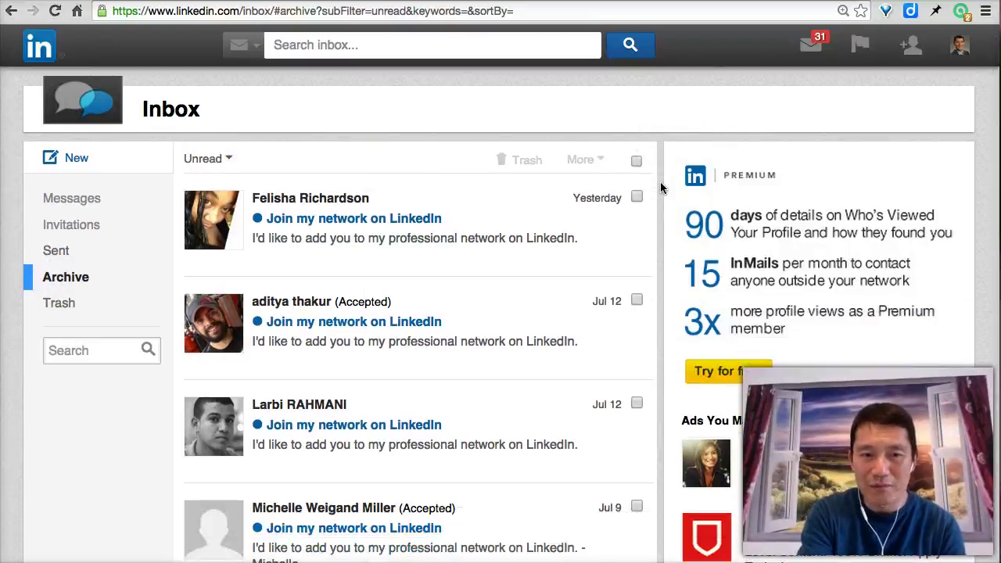
pyautogui.scroll(-1, 661, 187)
pyautogui.scroll(4, 660, 188)
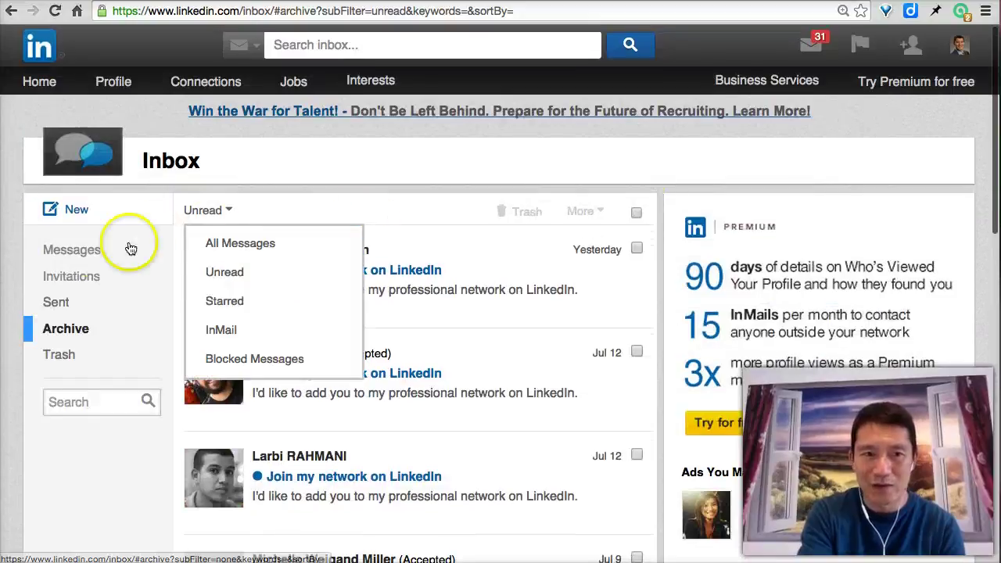
pyautogui.moveTo(809, 40)
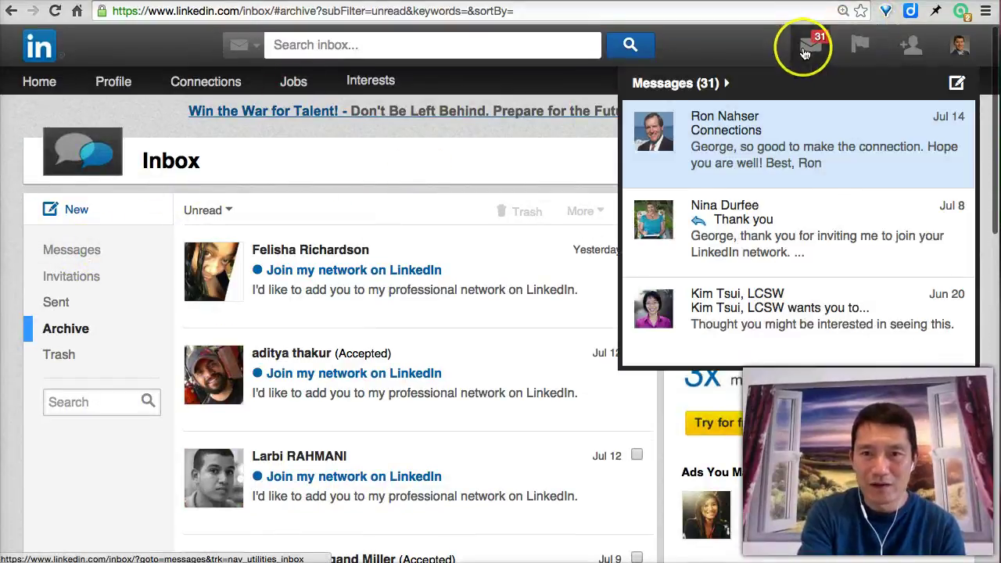
pyautogui.click(51, 16)
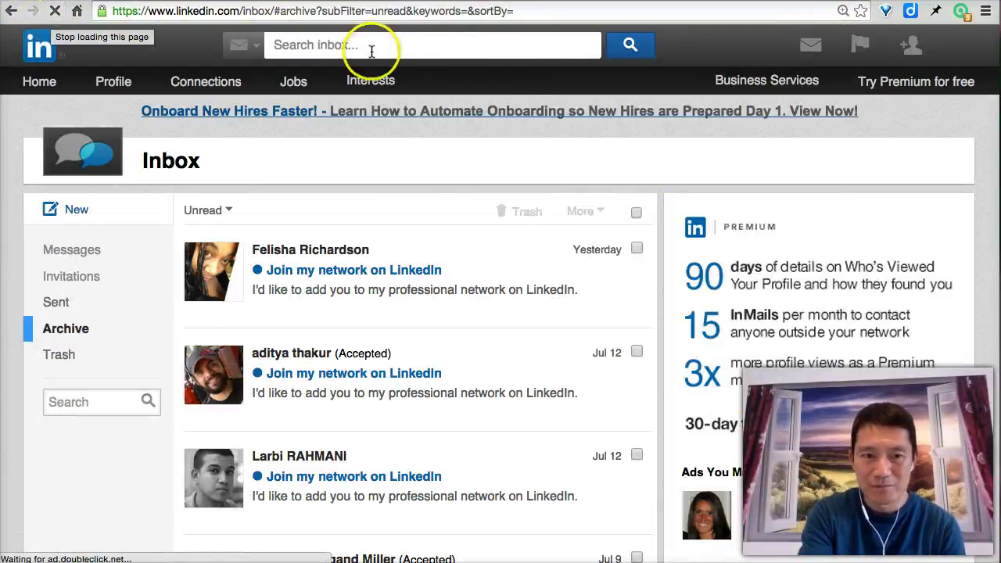
pyautogui.moveTo(824, 46)
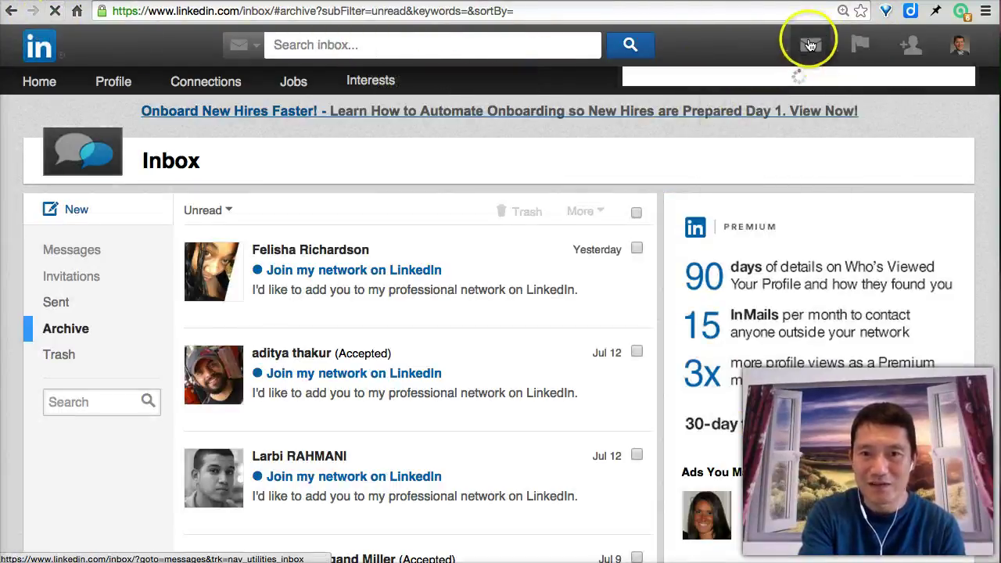
pyautogui.moveTo(801, 66)
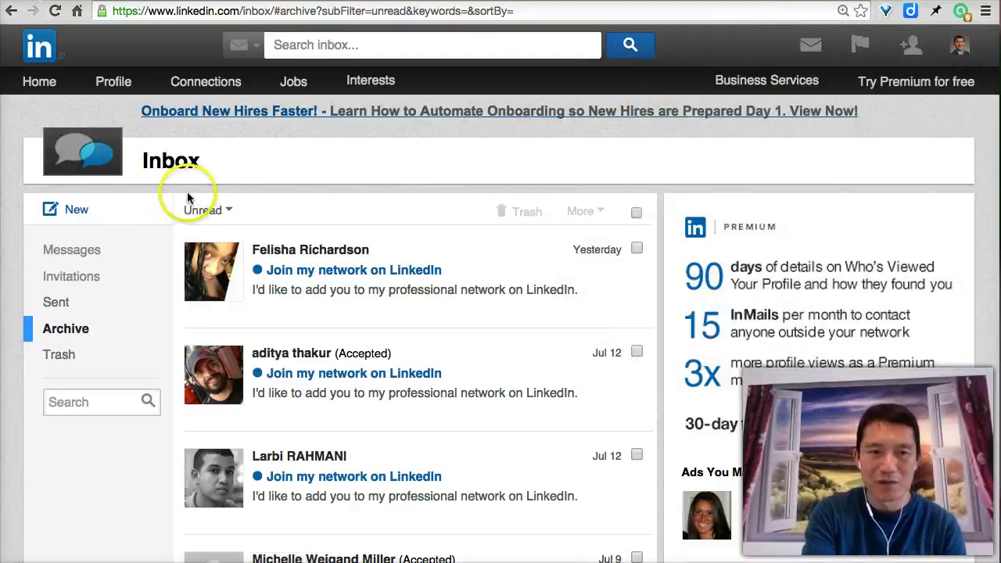
pyautogui.click(89, 329)
pyautogui.click(207, 210)
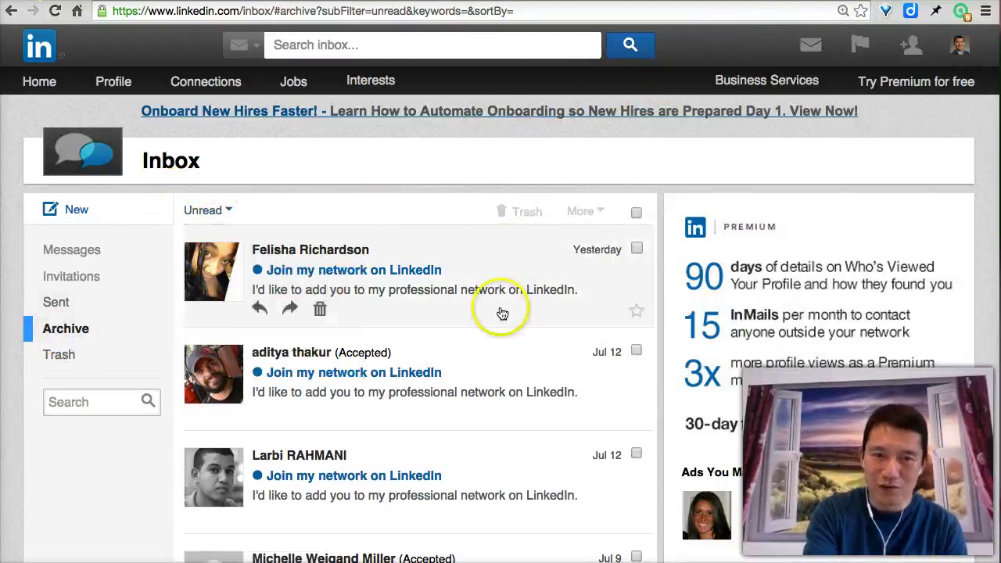
pyautogui.click(501, 286)
pyautogui.scroll(-5, 500, 306)
pyautogui.scroll(5, 503, 306)
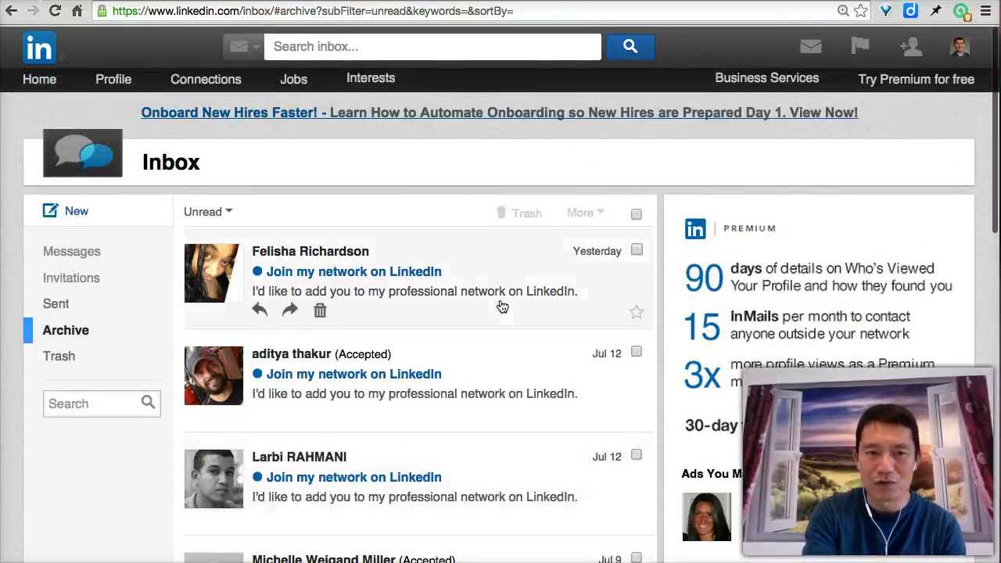
pyautogui.click(206, 210)
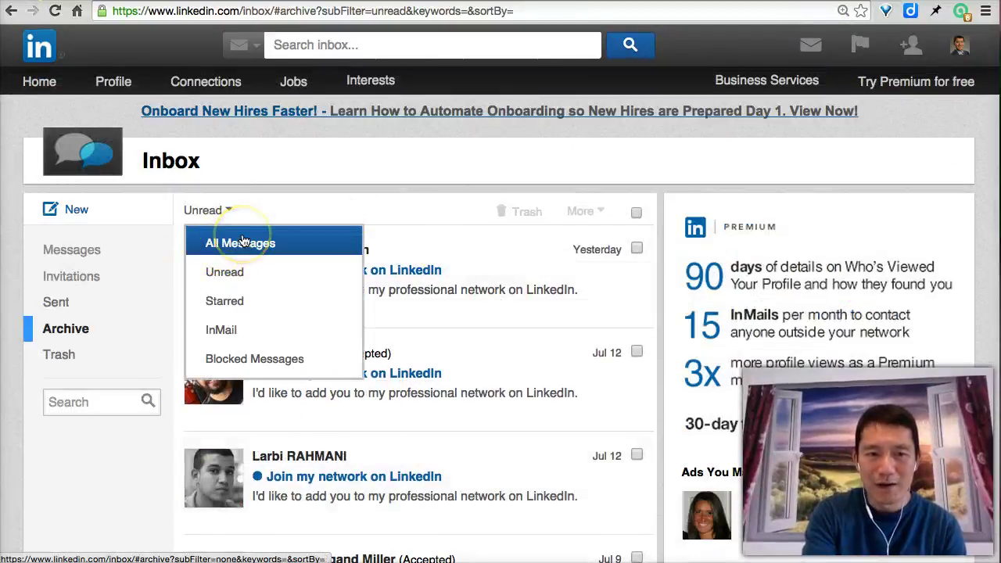
pyautogui.click(97, 403)
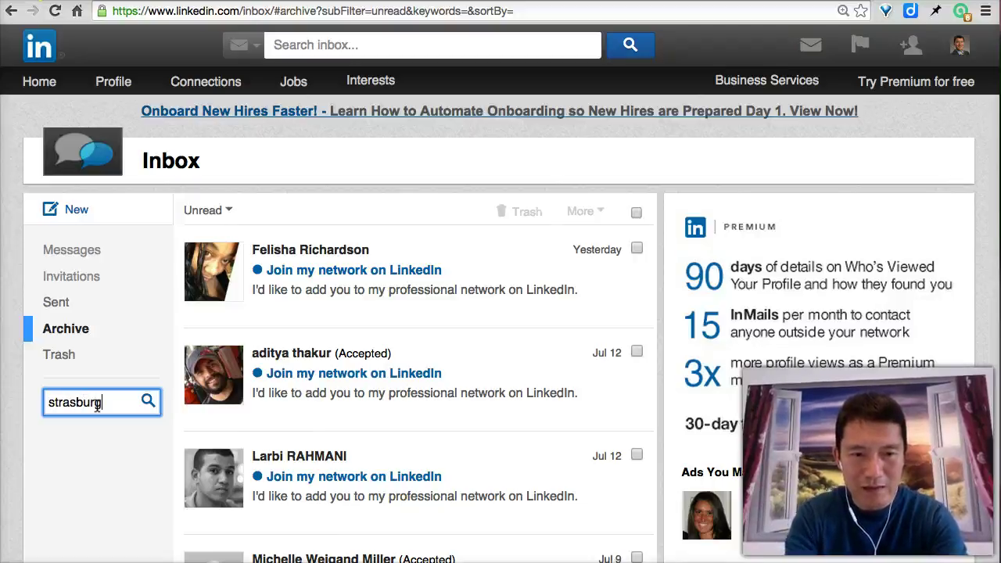
# Run the surname search on the inbox, then return to the full Messages list
pyautogui.press('Return')
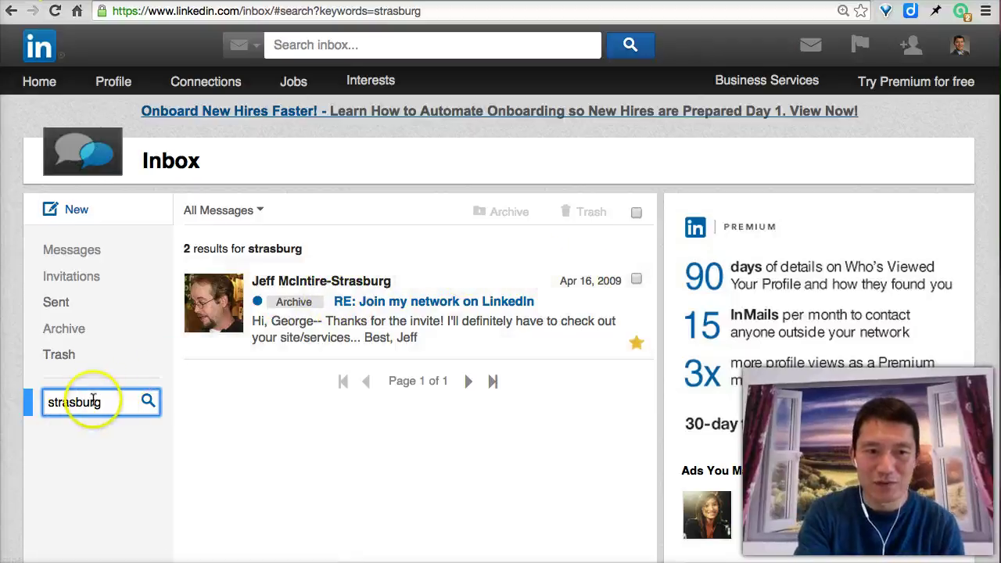
pyautogui.click(82, 262)
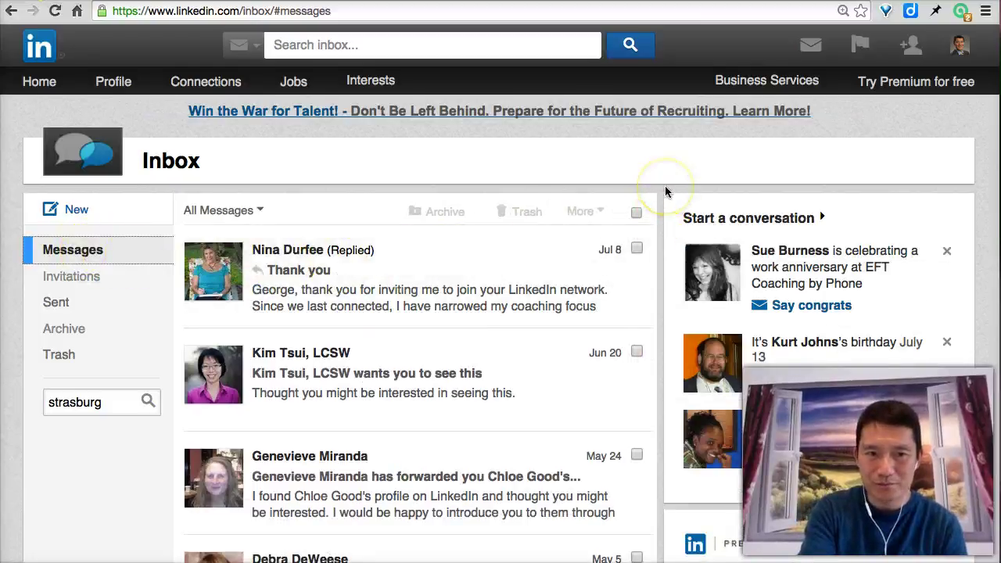
pyautogui.scroll(-10, 666, 192)
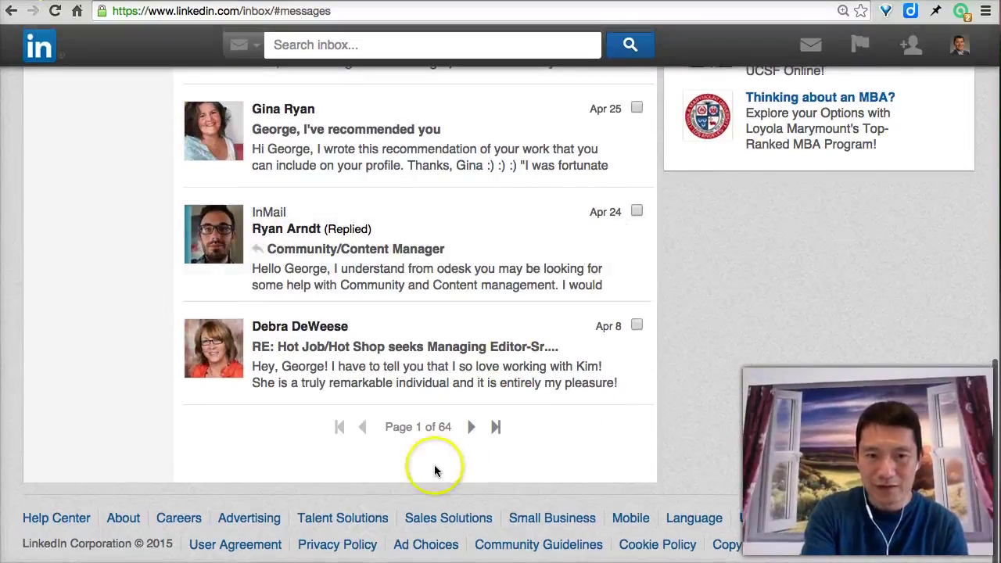
pyautogui.scroll(10, 680, 391)
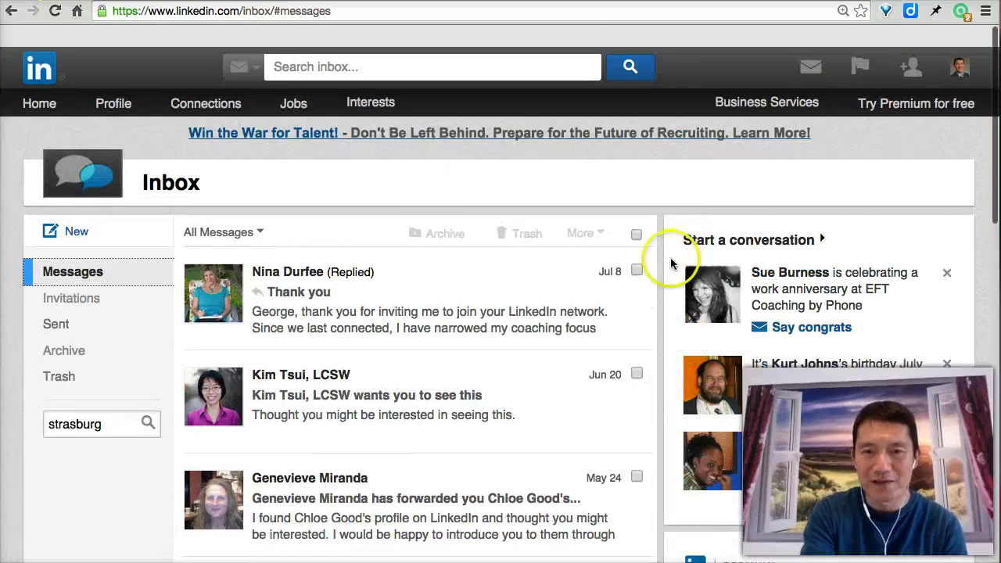
pyautogui.scroll(-10, 655, 211)
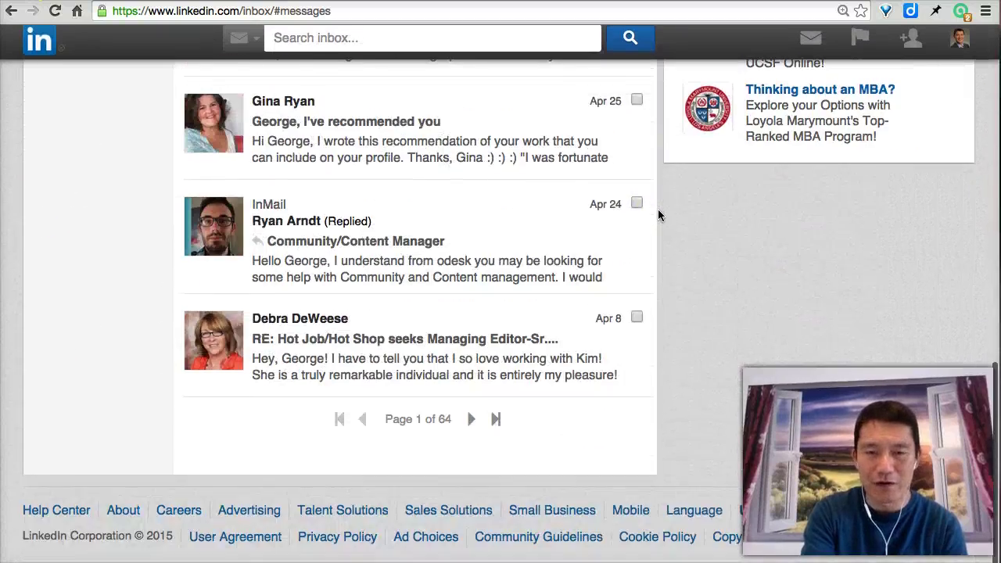
pyautogui.scroll(10, 658, 209)
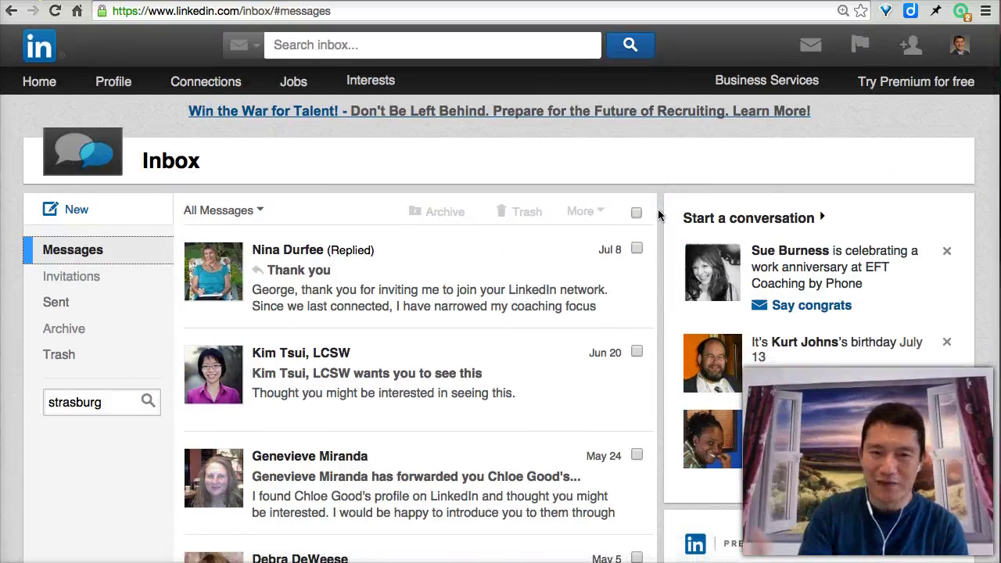
pyautogui.scroll(-1, 658, 211)
pyautogui.scroll(1, 548, 235)
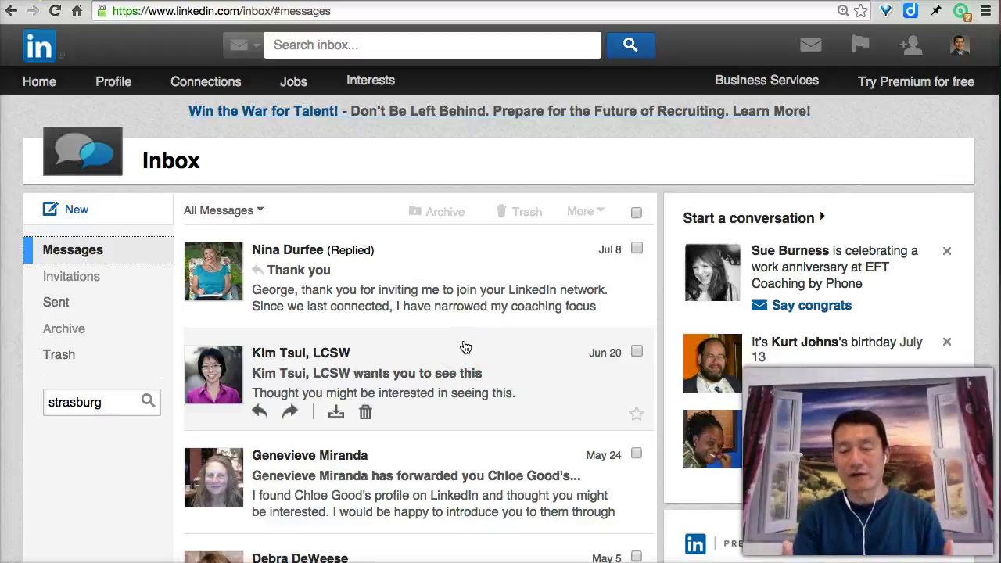
# Open the June 20 Presidio Graduate School article message and view its More actions
pyautogui.click(550, 275)
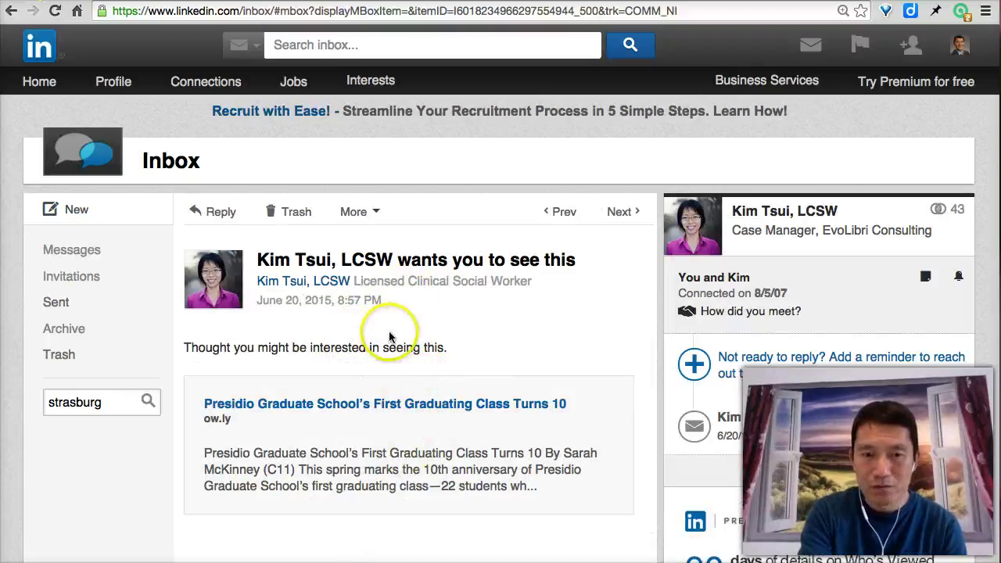
pyautogui.click(357, 212)
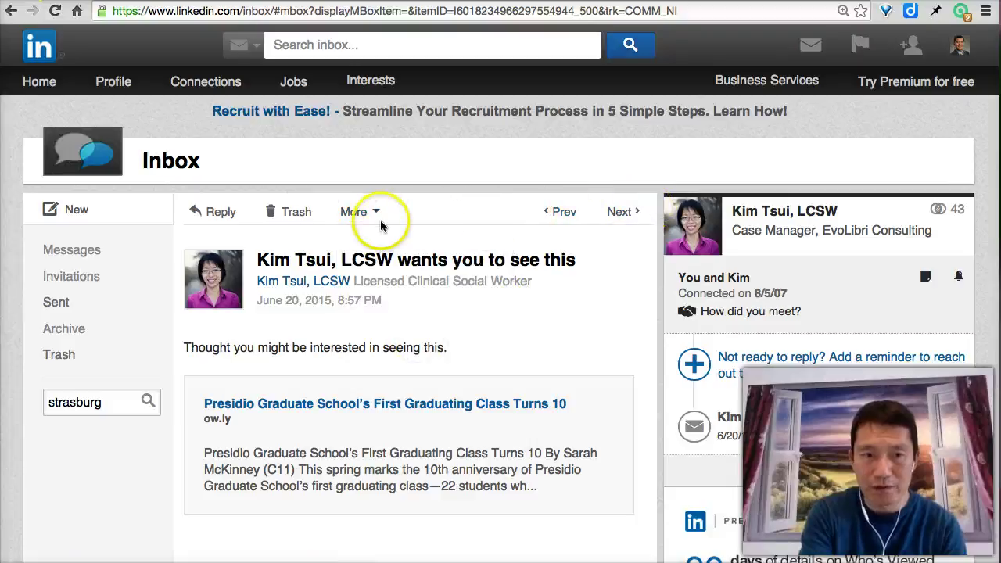
# Mark the June 20 shared-article message unread in Messages, then filter to Unread
pyautogui.click(89, 252)
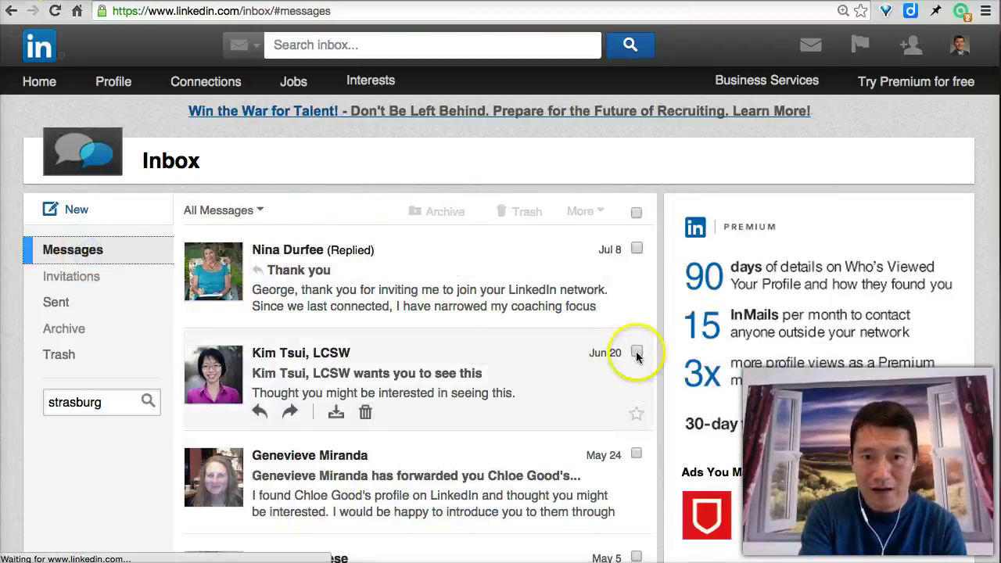
pyautogui.click(636, 354)
pyautogui.moveTo(589, 212)
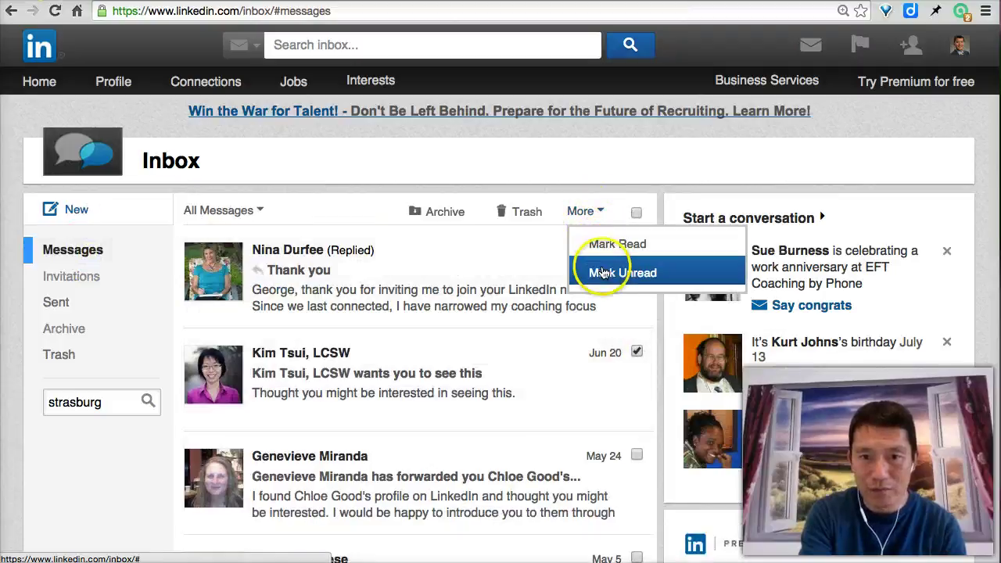
pyautogui.click(575, 294)
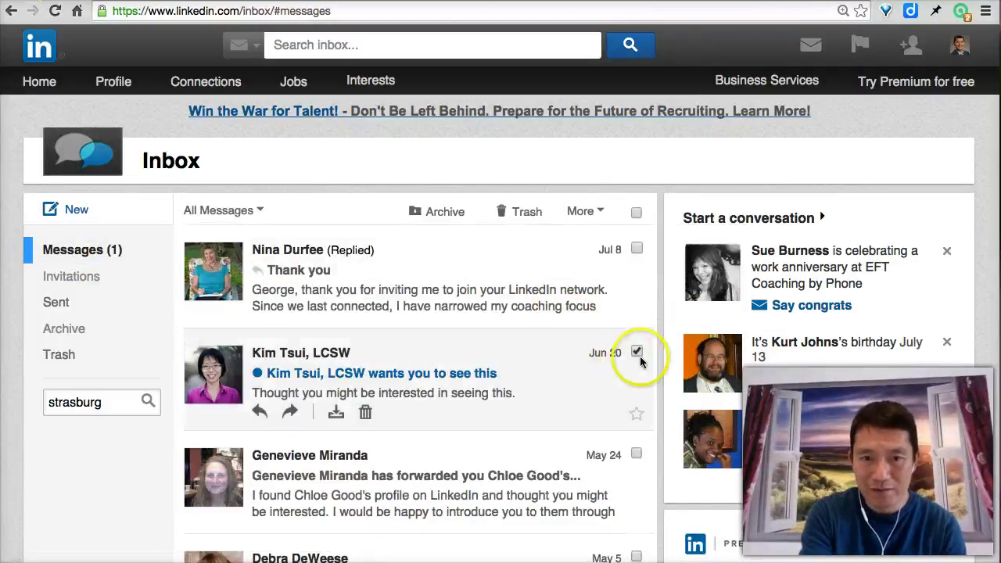
pyautogui.moveTo(204, 212)
pyautogui.click(222, 272)
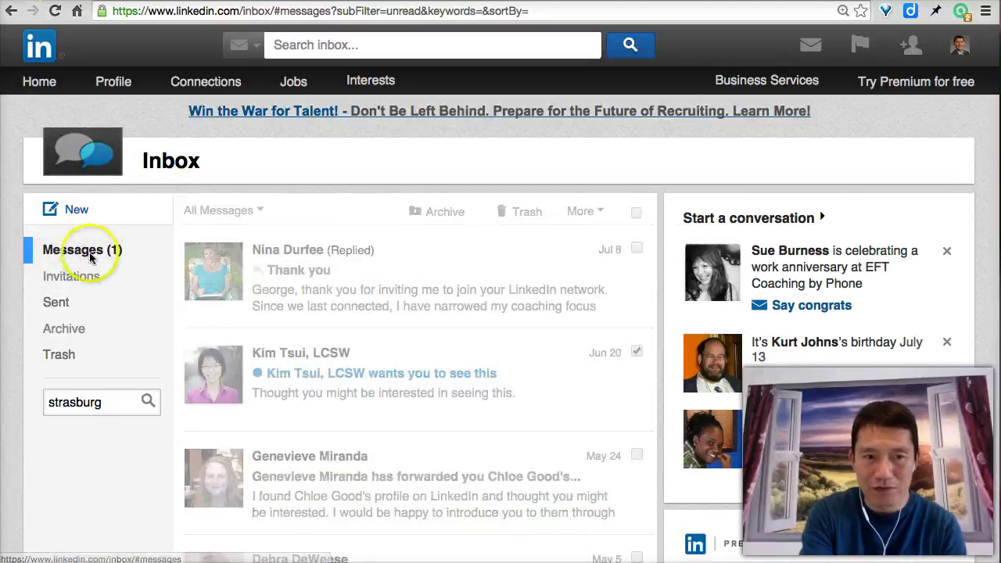